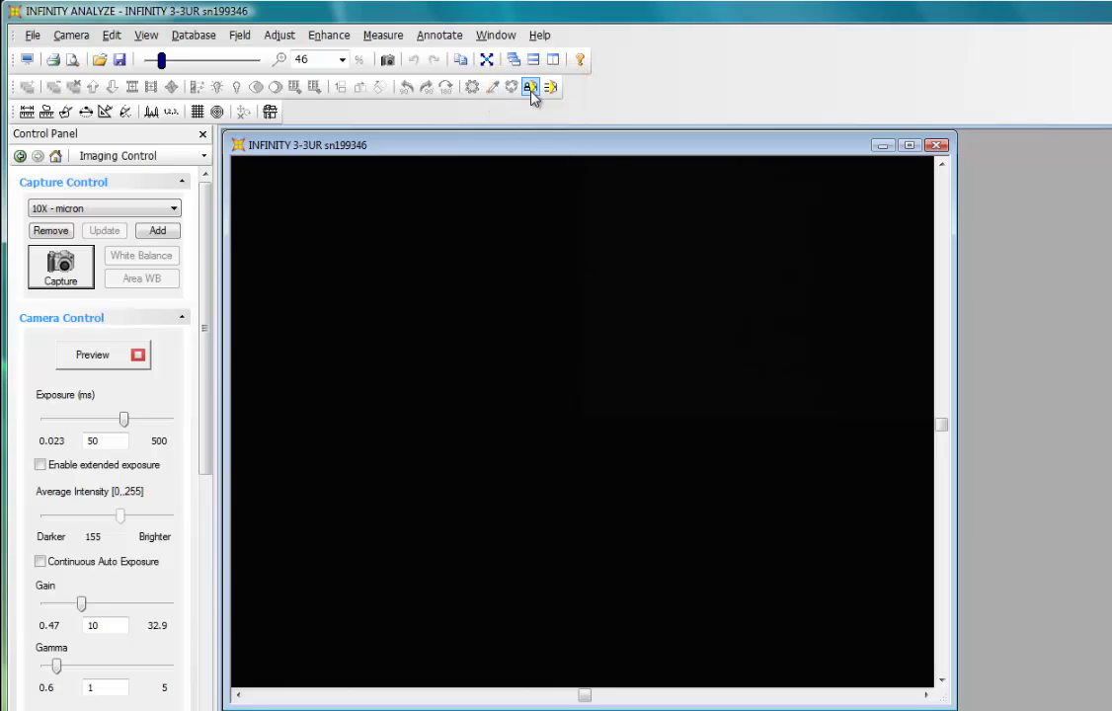
# - Start a multispectral capture sequence and open its first channel, Dapi (Blue)
pyautogui.click(67, 39)
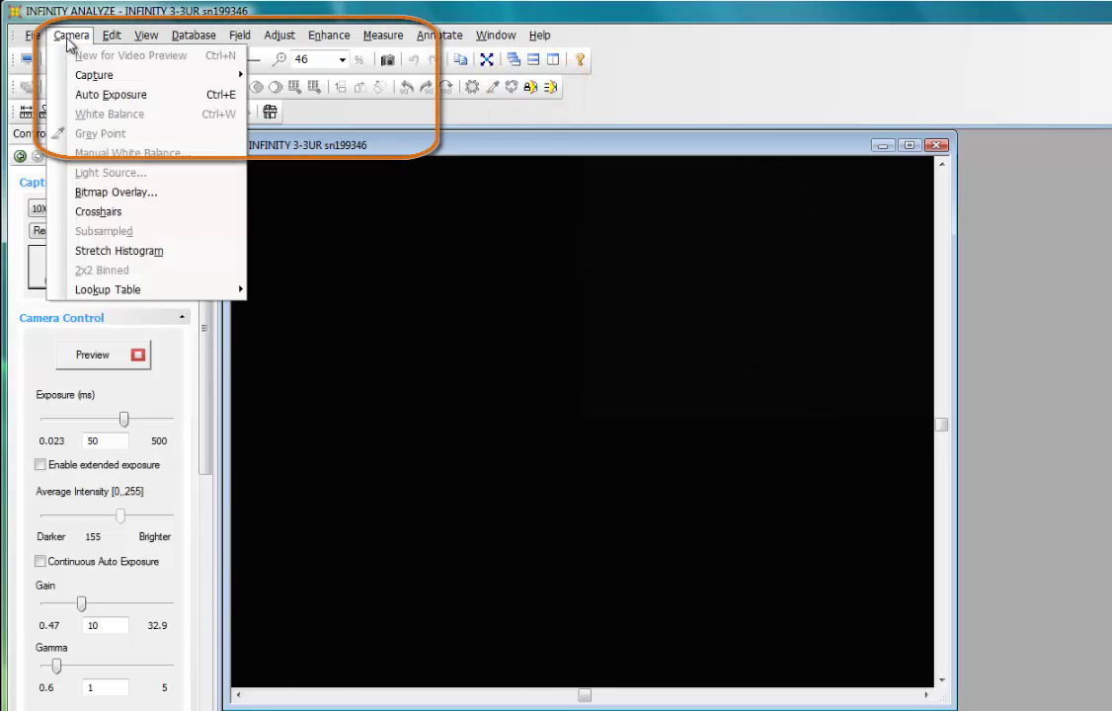
pyautogui.moveTo(229, 82)
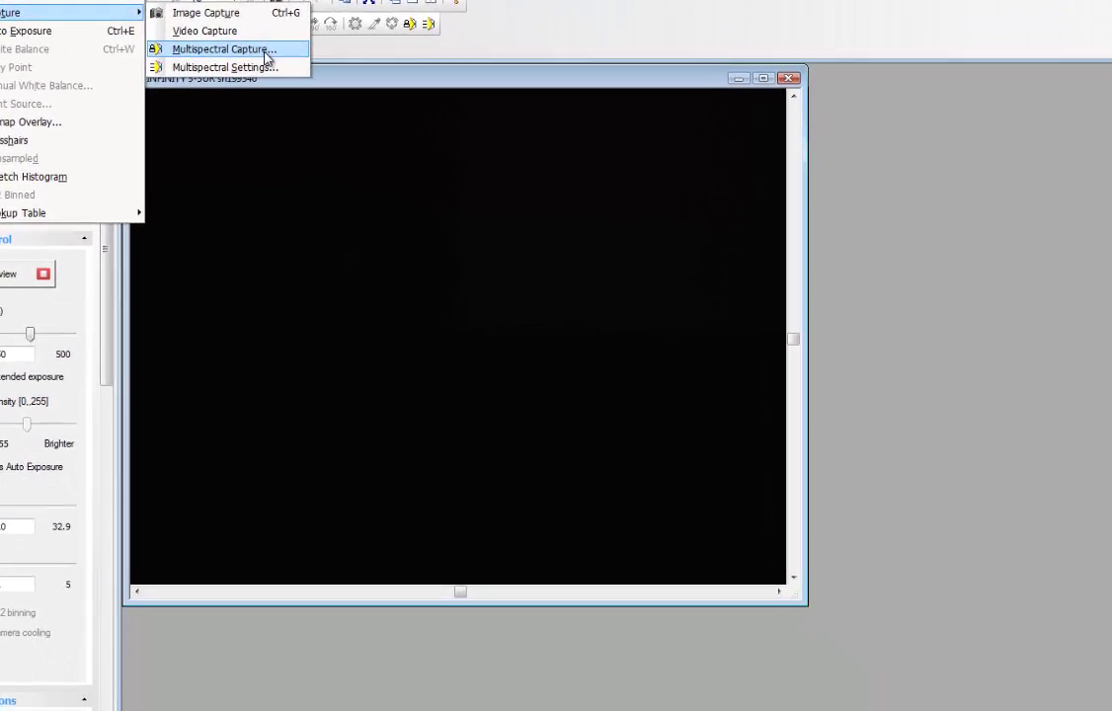
pyautogui.click(193, 31)
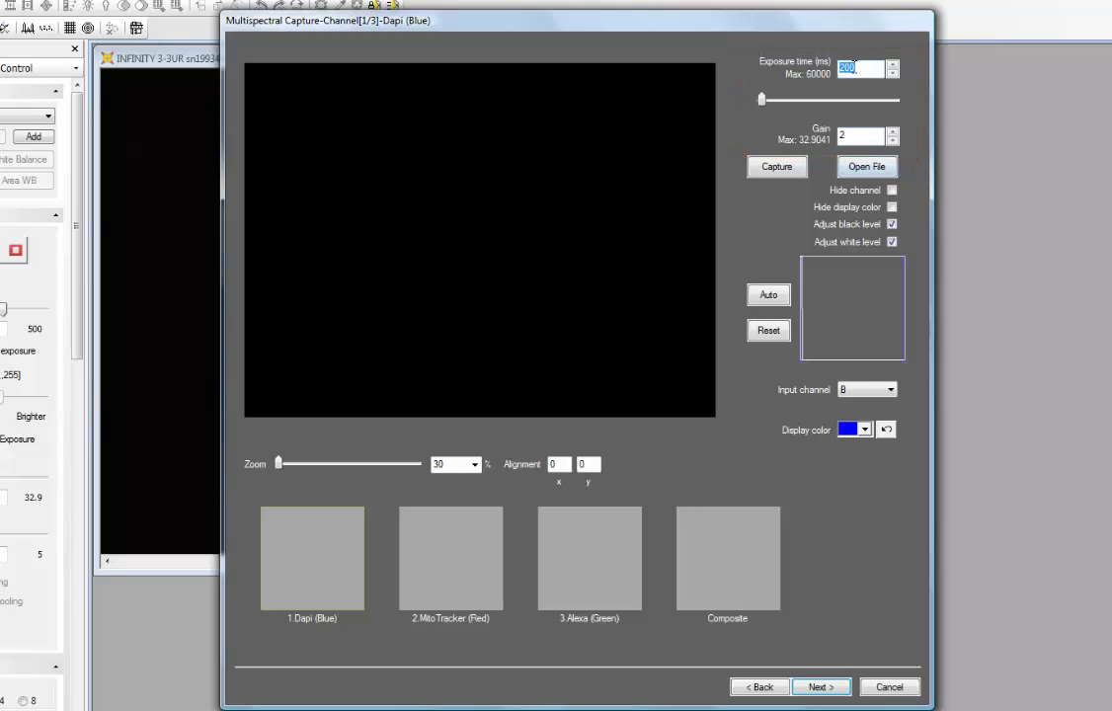
# - Set the Dapi (Blue) channel's exposure time to 400 ms
pyautogui.write('400')
pyautogui.moveTo(846, 70); pyautogui.dragTo(840, 75)
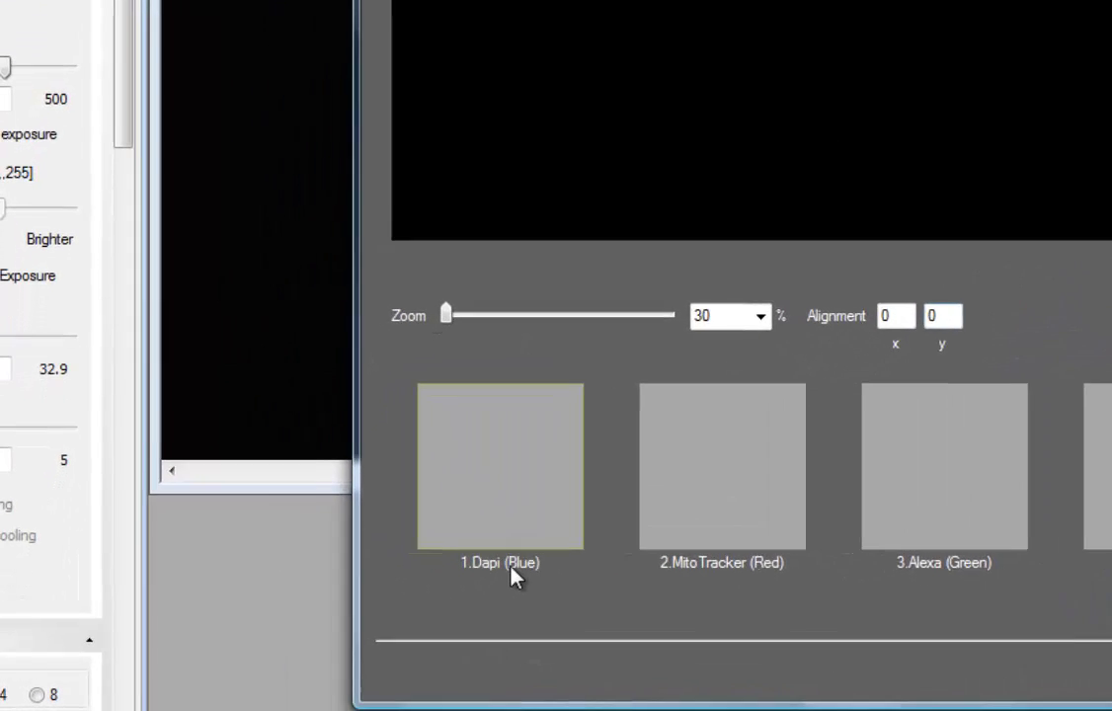
pyautogui.click(423, 598)
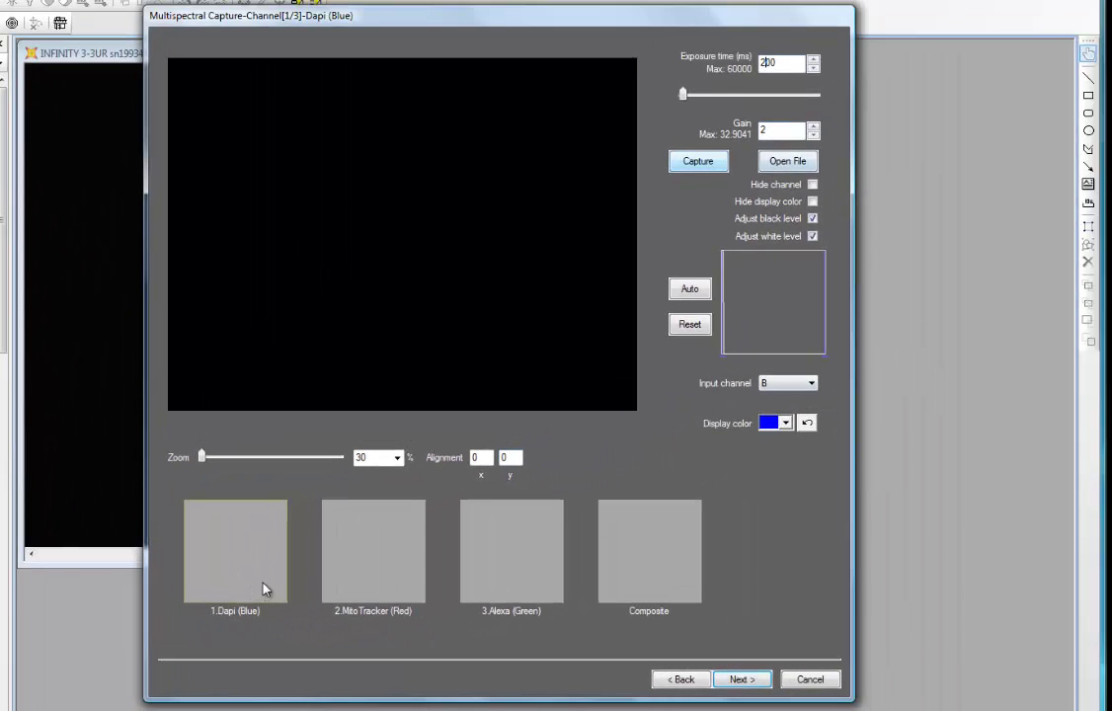
pyautogui.click(722, 158)
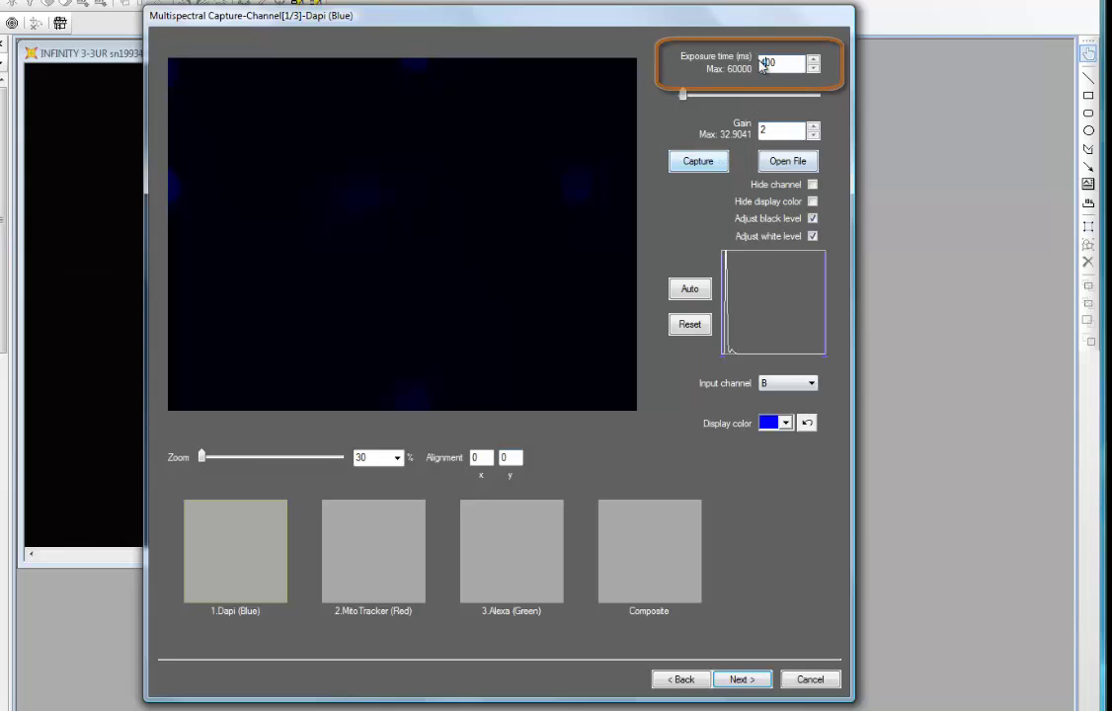
pyautogui.click(757, 61)
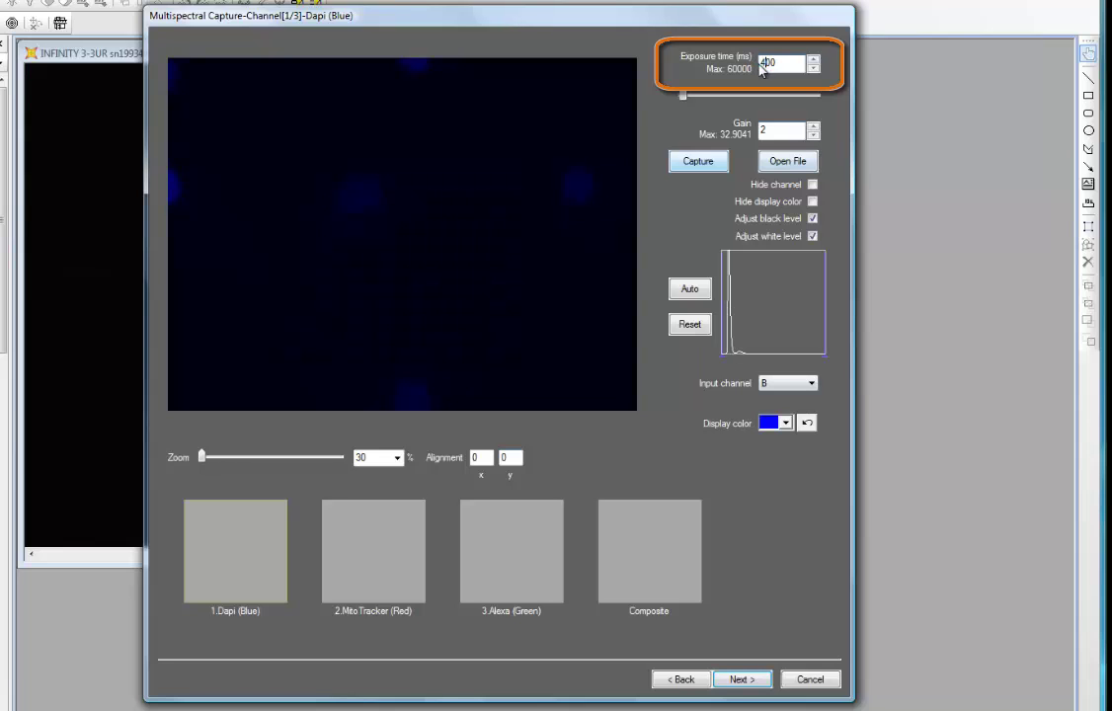
# - Set the Dapi (Blue) channel's exposure time to 800 ms and capture its image
pyautogui.click(766, 64)
pyautogui.moveTo(765, 63); pyautogui.dragTo(754, 68)
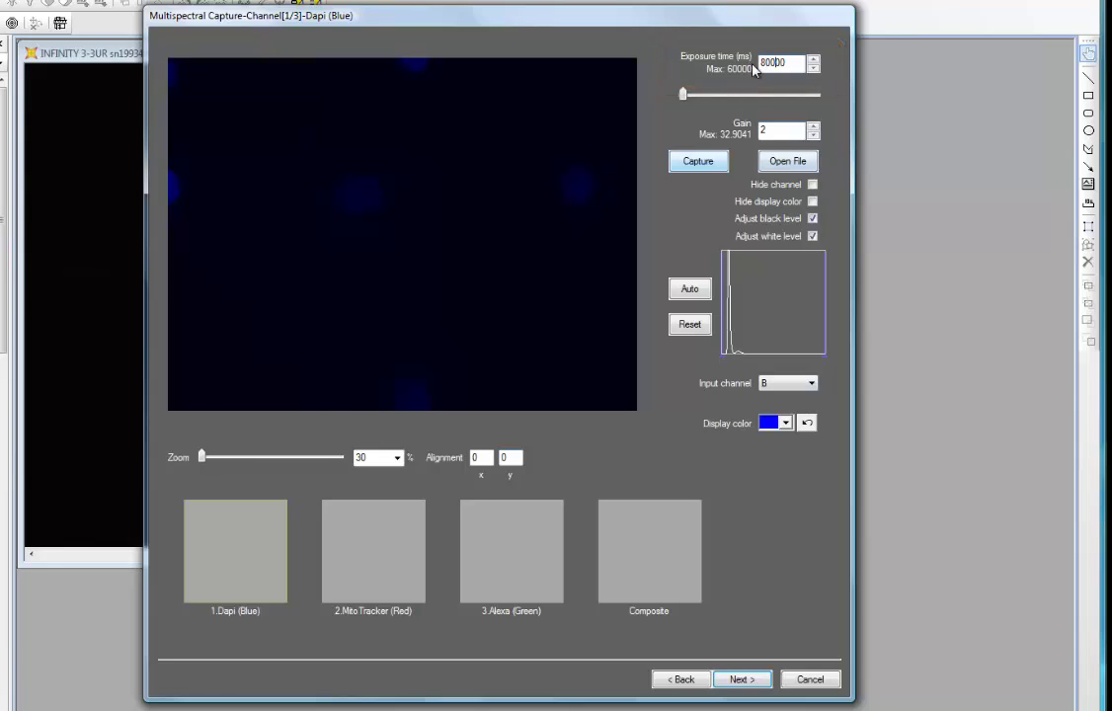
pyautogui.press('BackSpace')
pyautogui.click(689, 164)
pyautogui.click(691, 165)
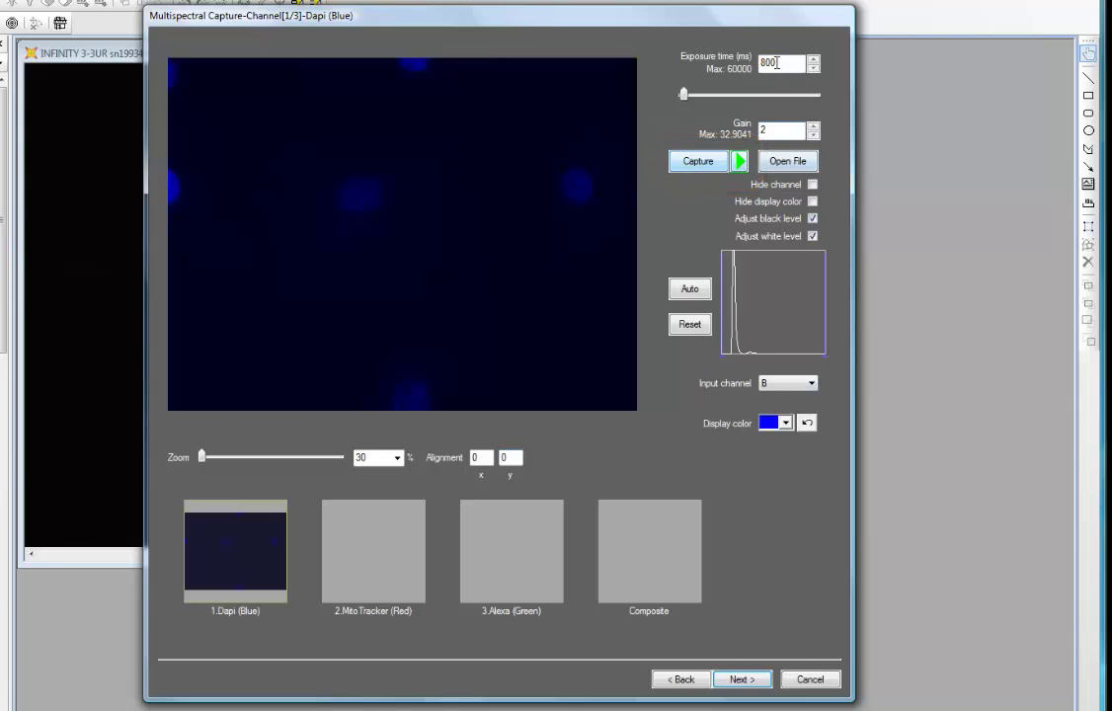
pyautogui.click(703, 162)
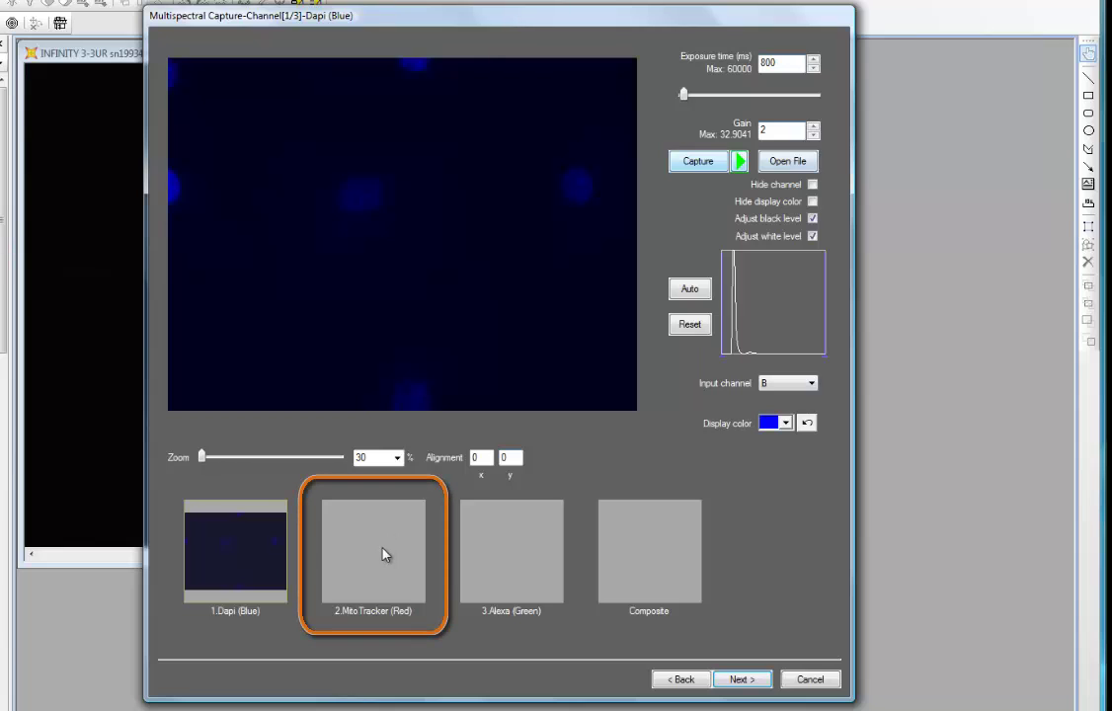
# - Capture the images for the MitoTracker (Red) and Alexa (Green) channels with their preset exposure times
pyautogui.click(743, 680)
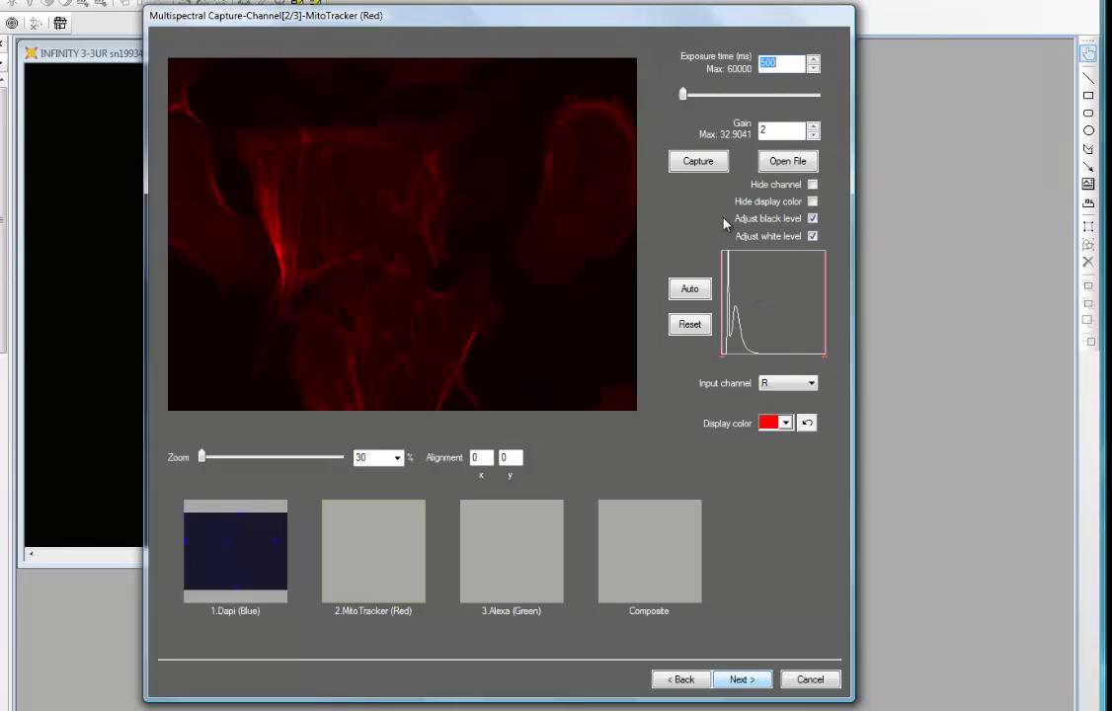
pyautogui.click(698, 166)
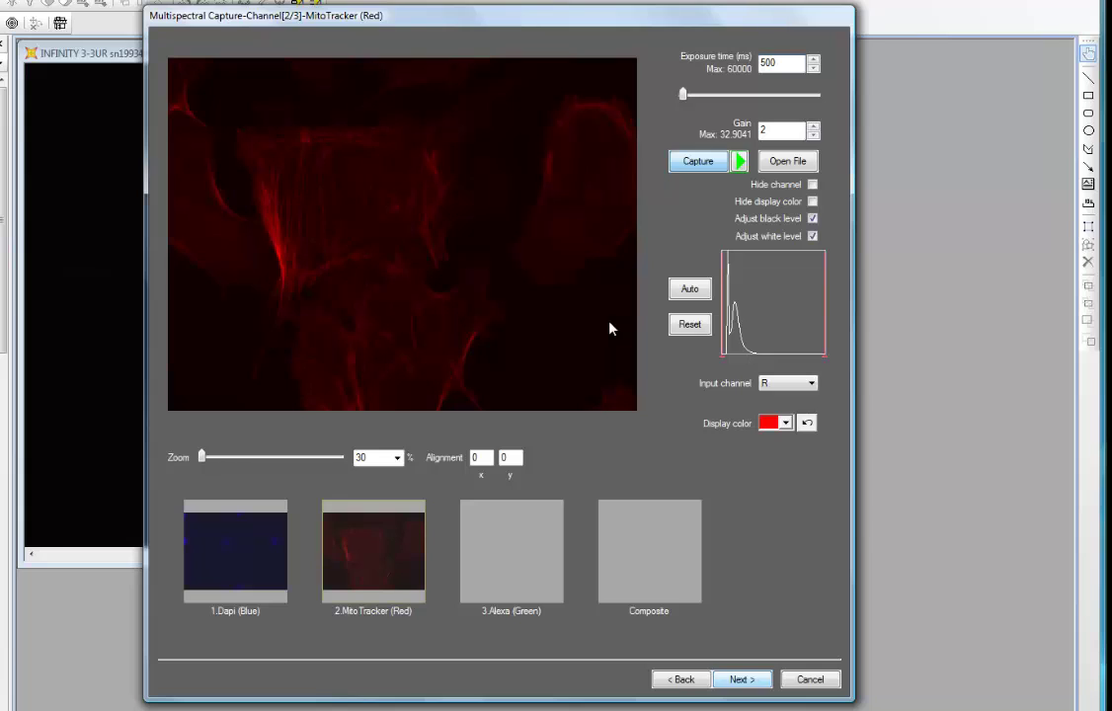
pyautogui.click(511, 559)
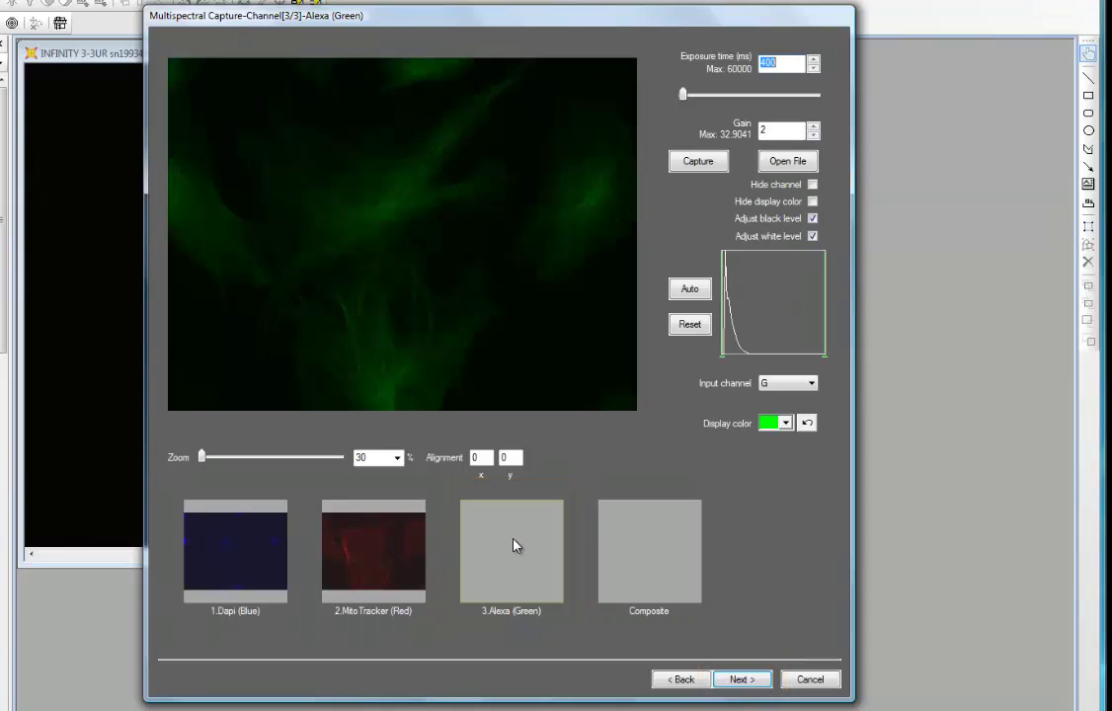
pyautogui.click(695, 163)
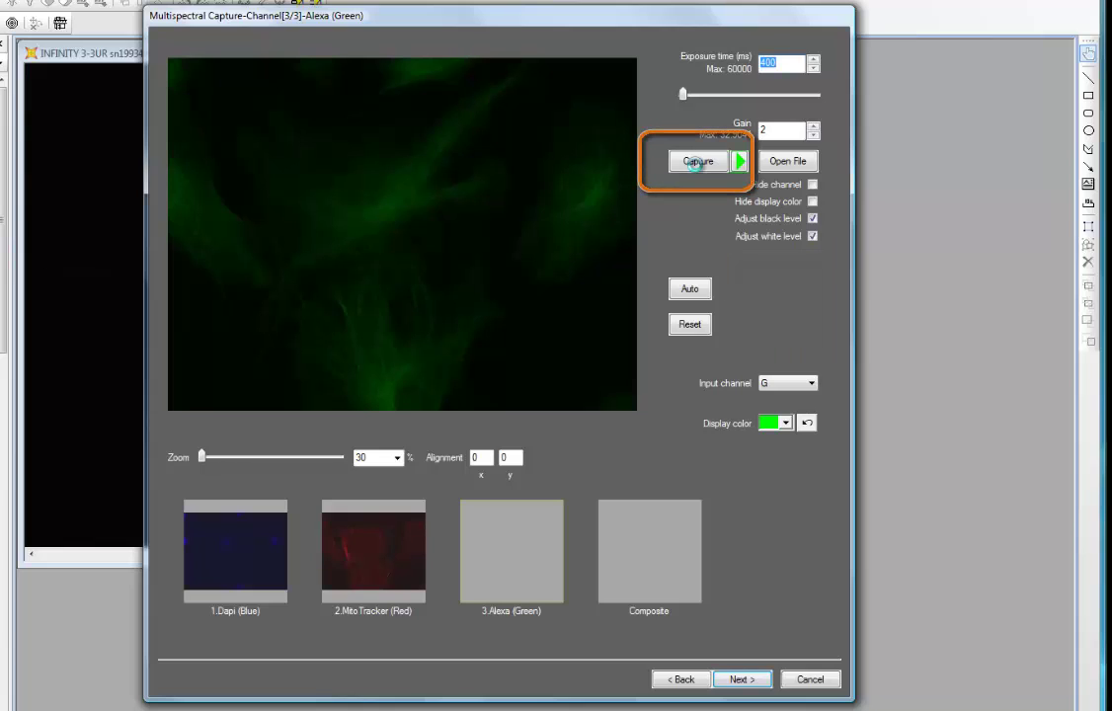
pyautogui.click(695, 163)
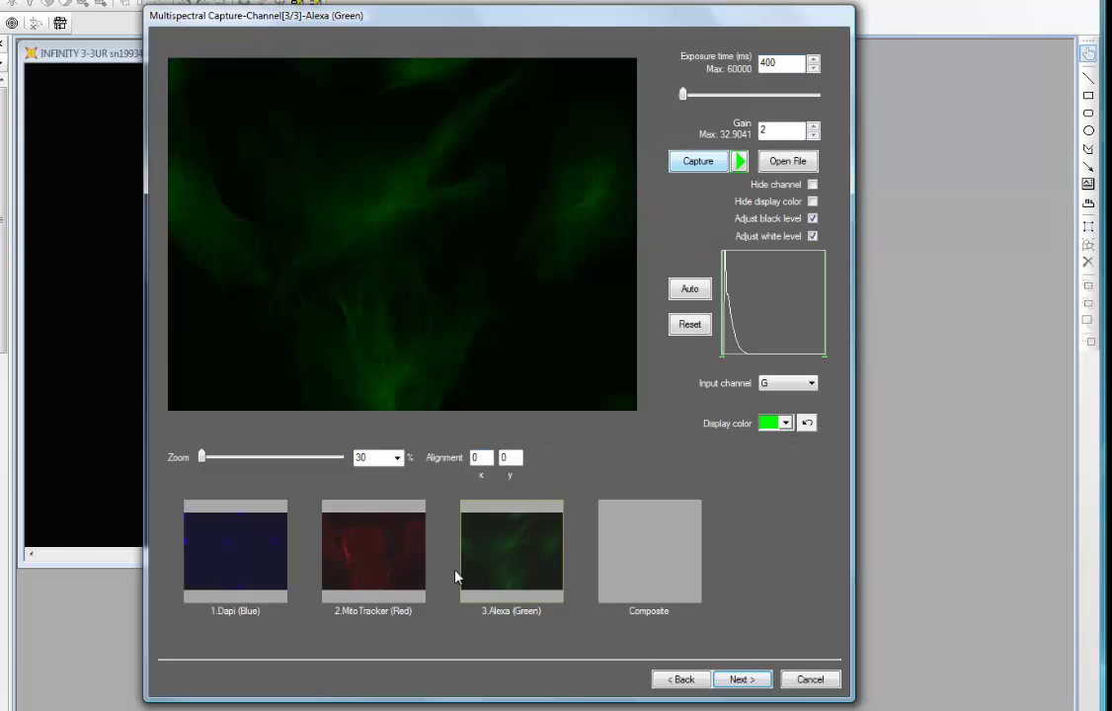
# - Try aquamarine, teal and bright green as the Dapi channel's display color, finishing with its EM color
pyautogui.click(390, 546)
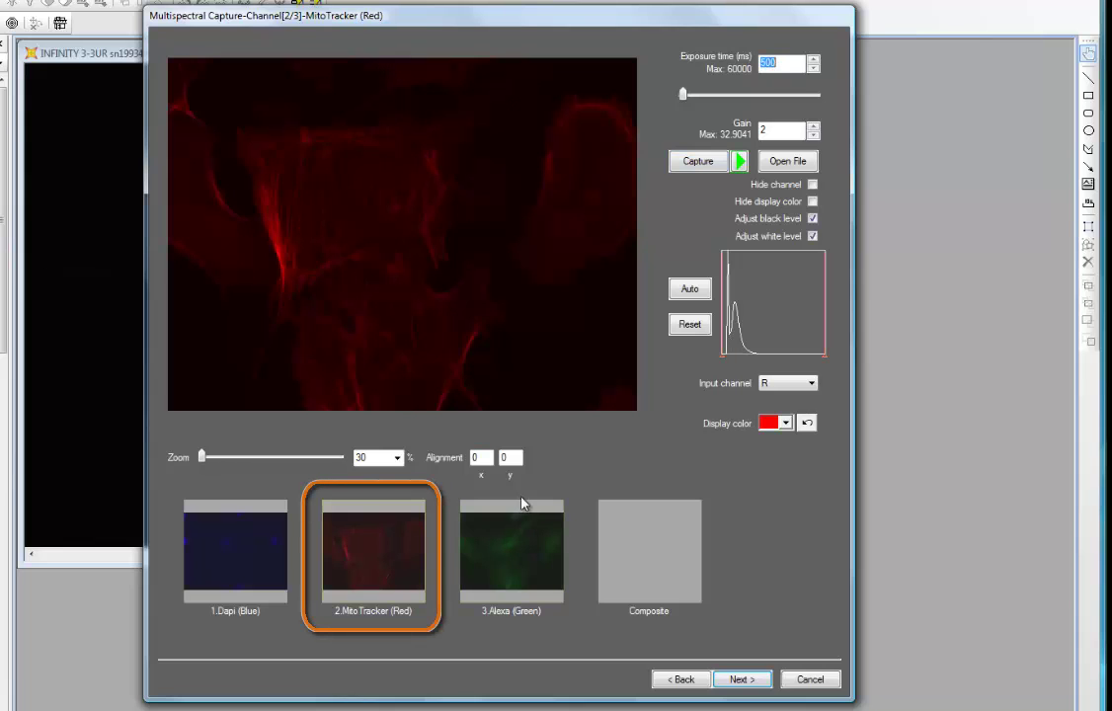
pyautogui.click(252, 553)
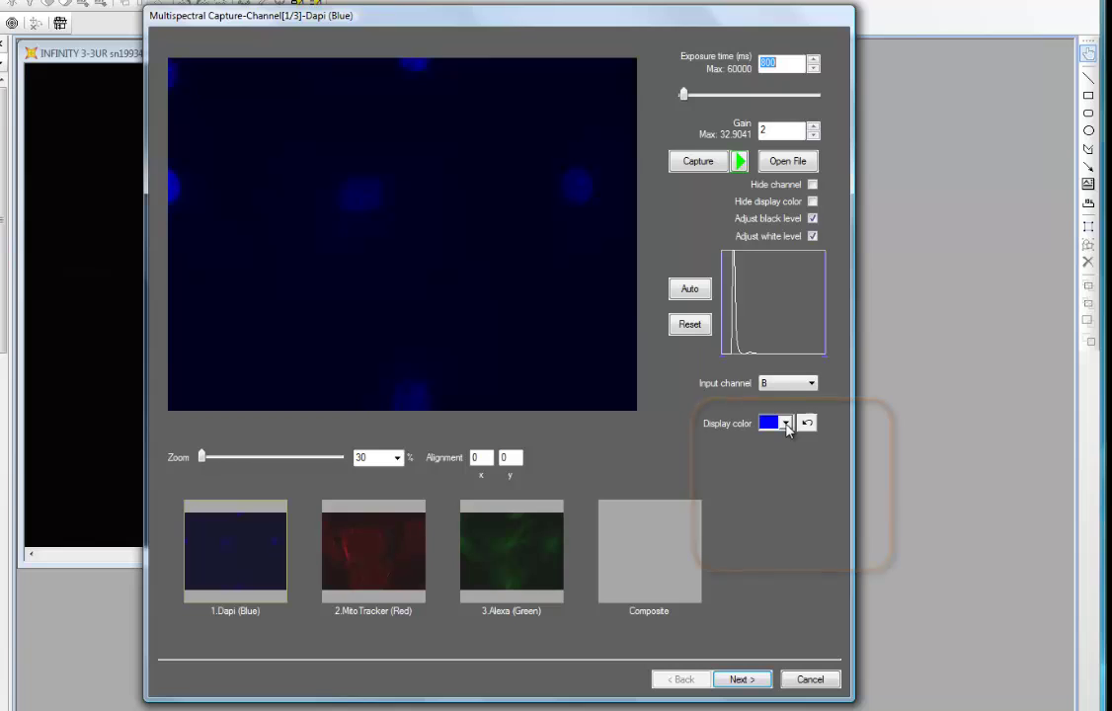
pyautogui.click(786, 423)
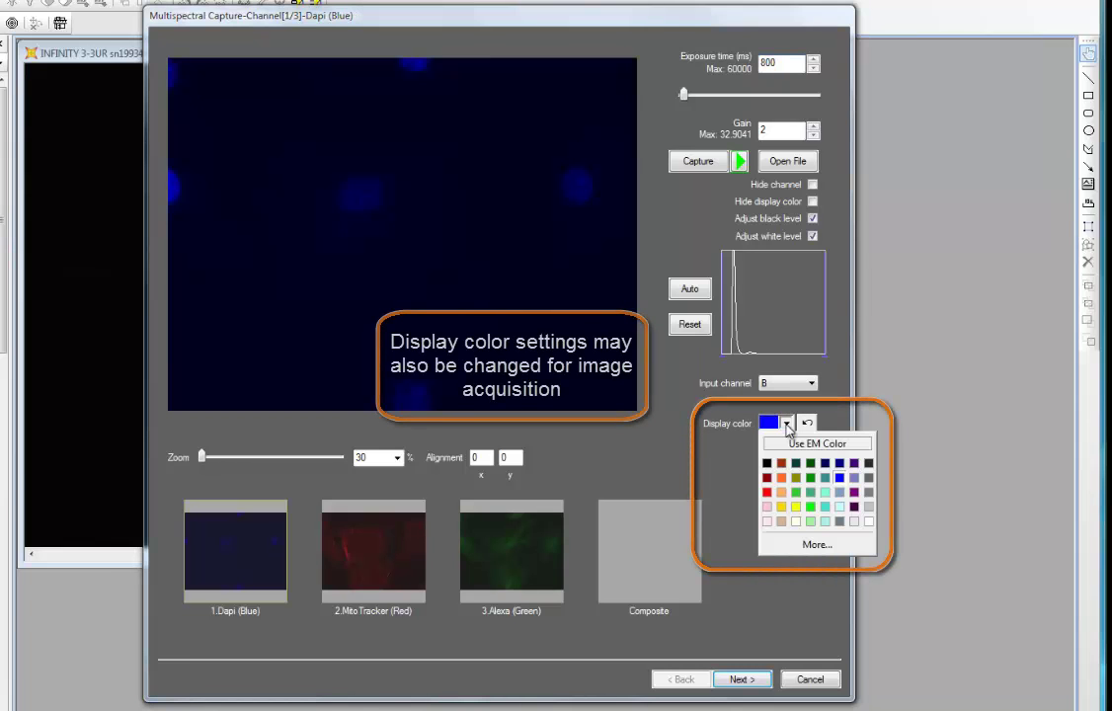
pyautogui.click(825, 504)
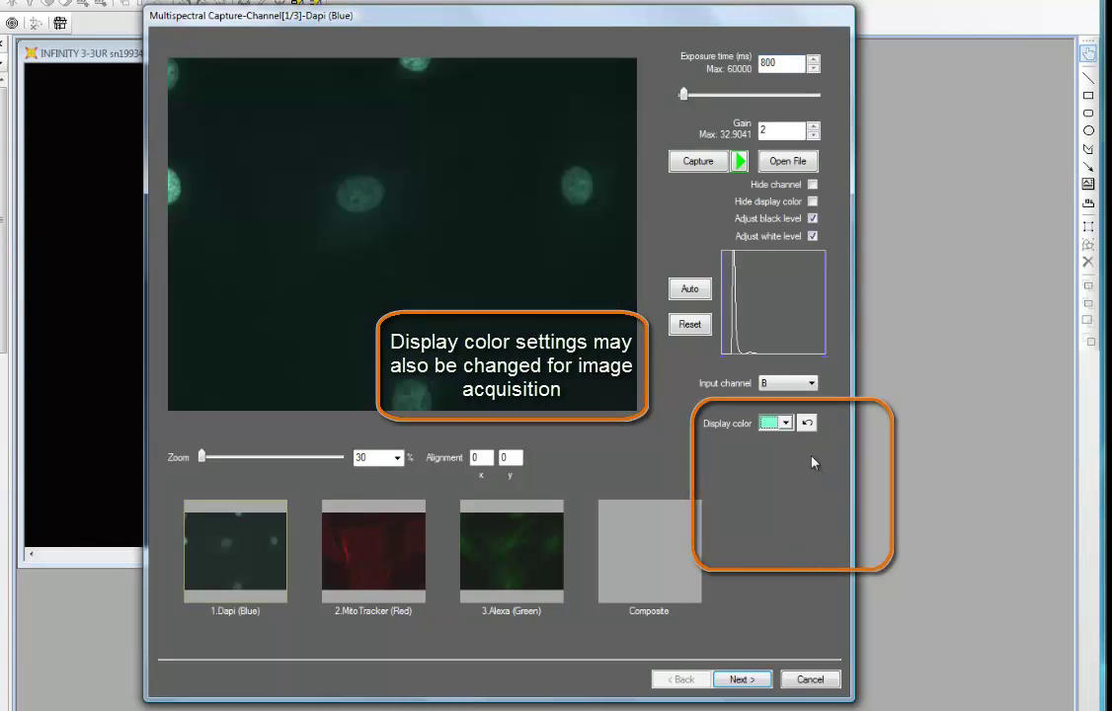
pyautogui.click(787, 423)
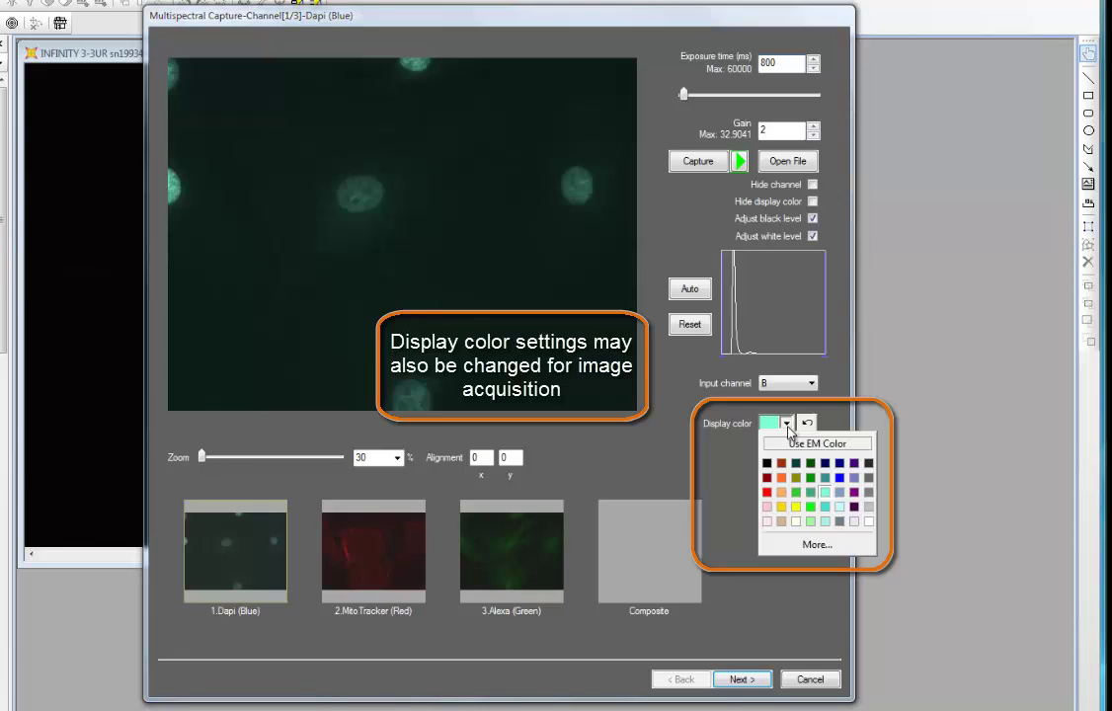
pyautogui.click(825, 478)
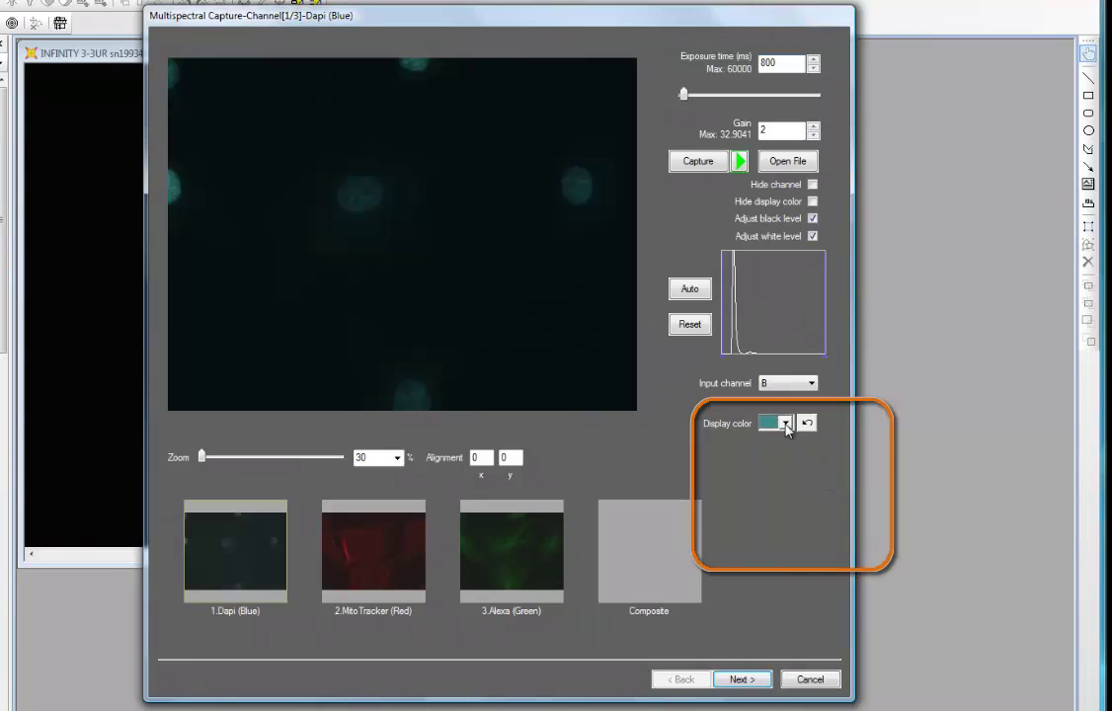
pyautogui.click(787, 424)
pyautogui.click(811, 507)
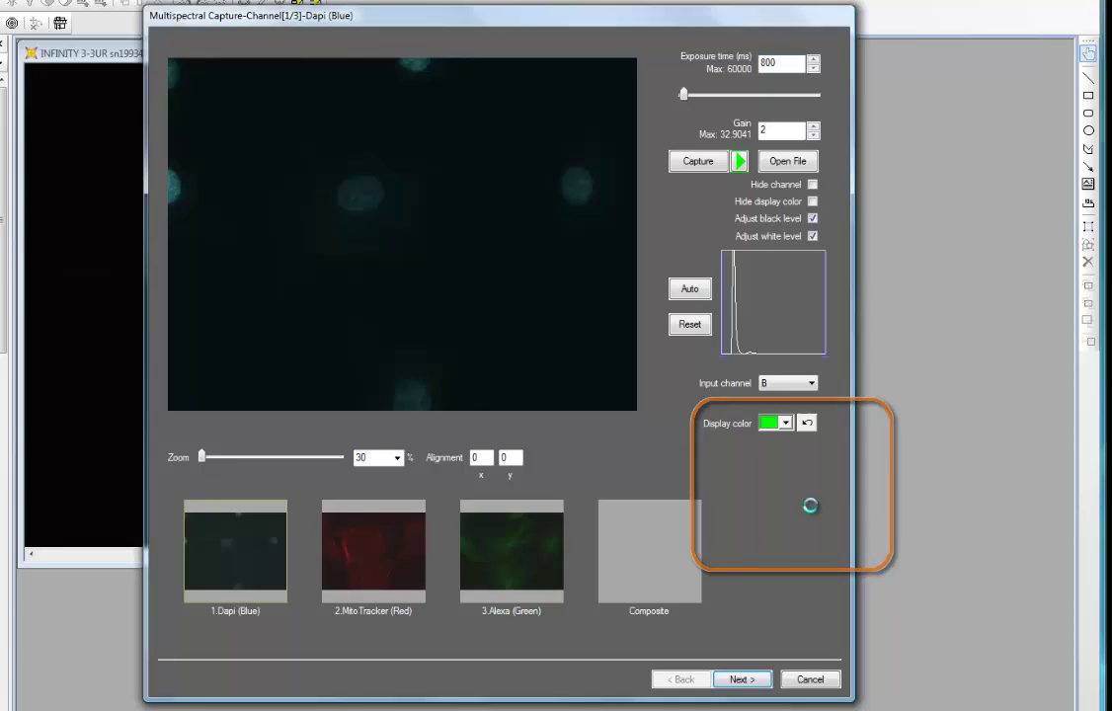
pyautogui.click(788, 423)
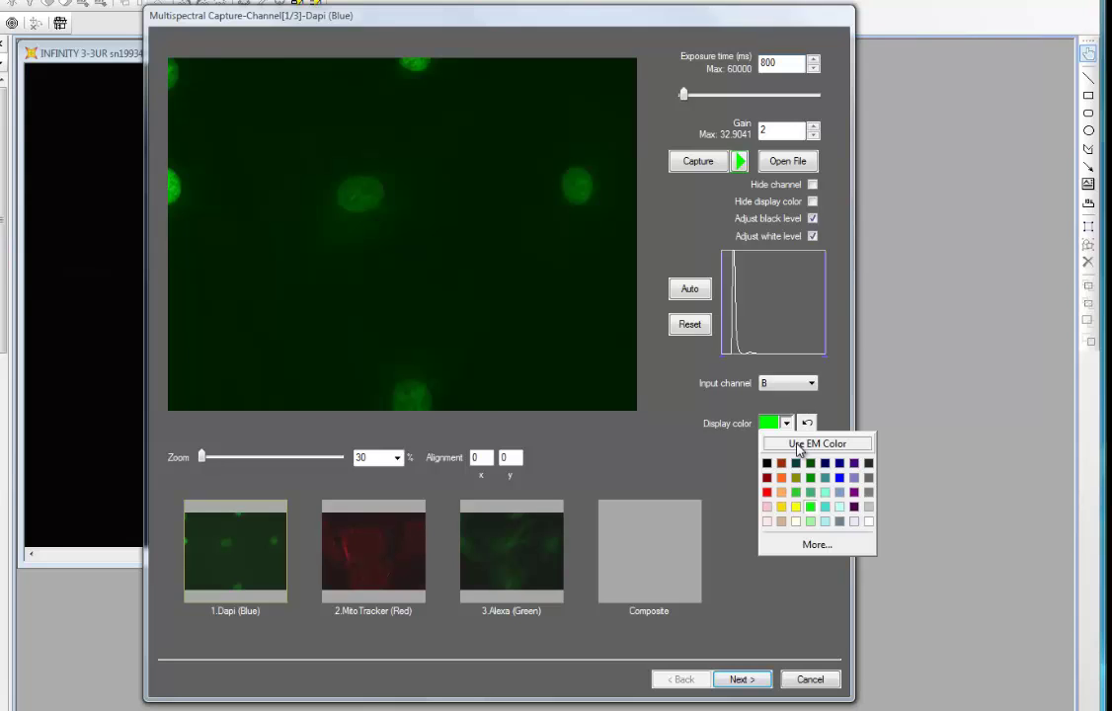
pyautogui.click(798, 446)
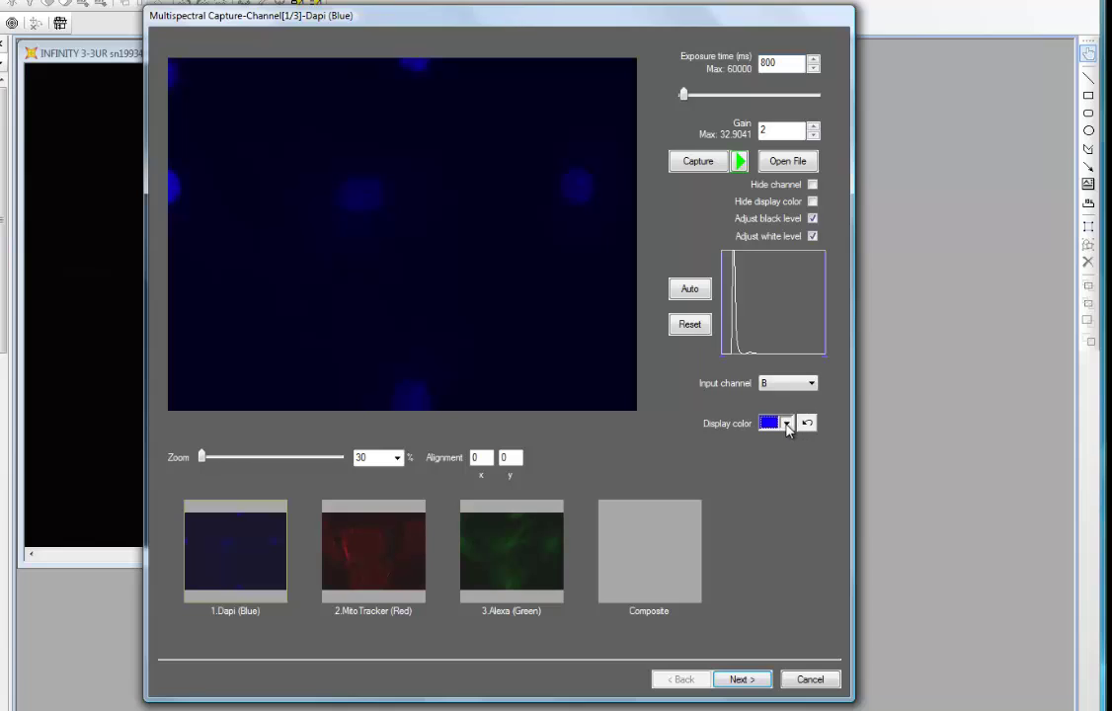
# - Change the Dapi channel's display color to pale cyan and reset it to the default color
pyautogui.click(788, 424)
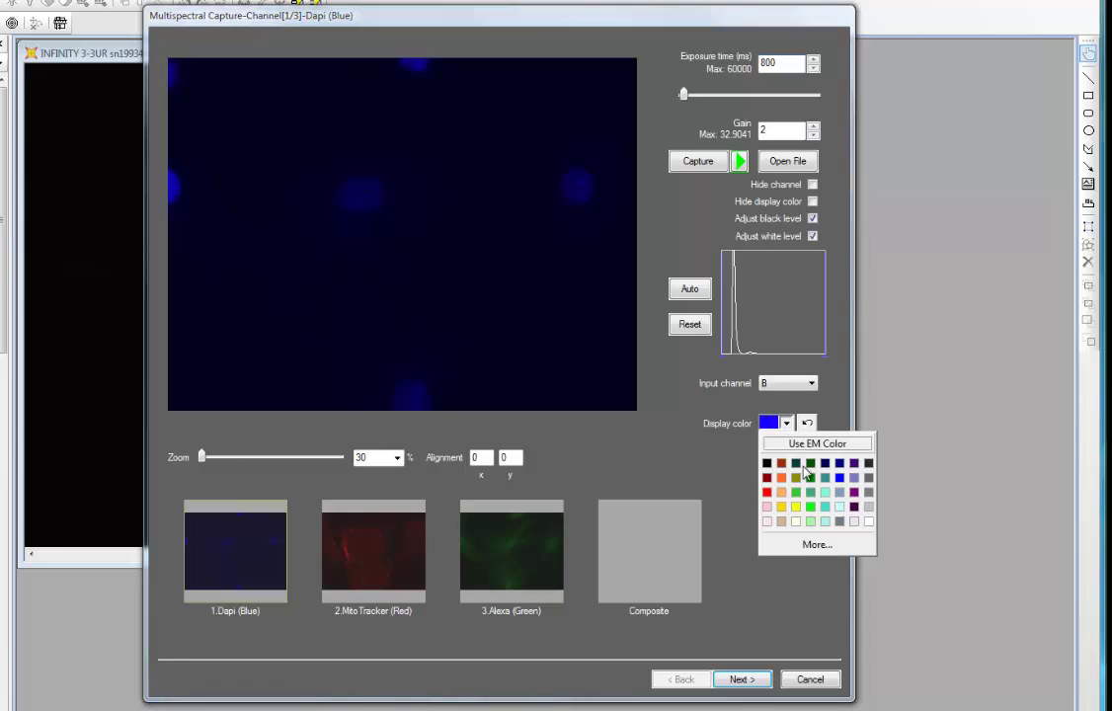
pyautogui.click(840, 510)
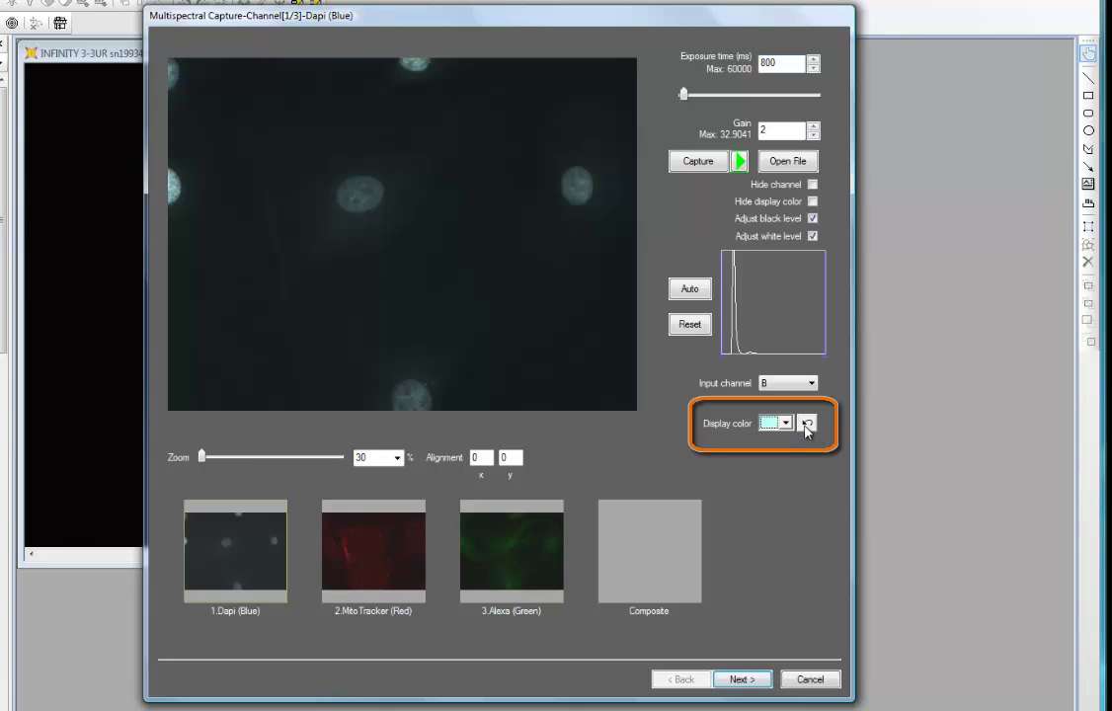
pyautogui.click(807, 426)
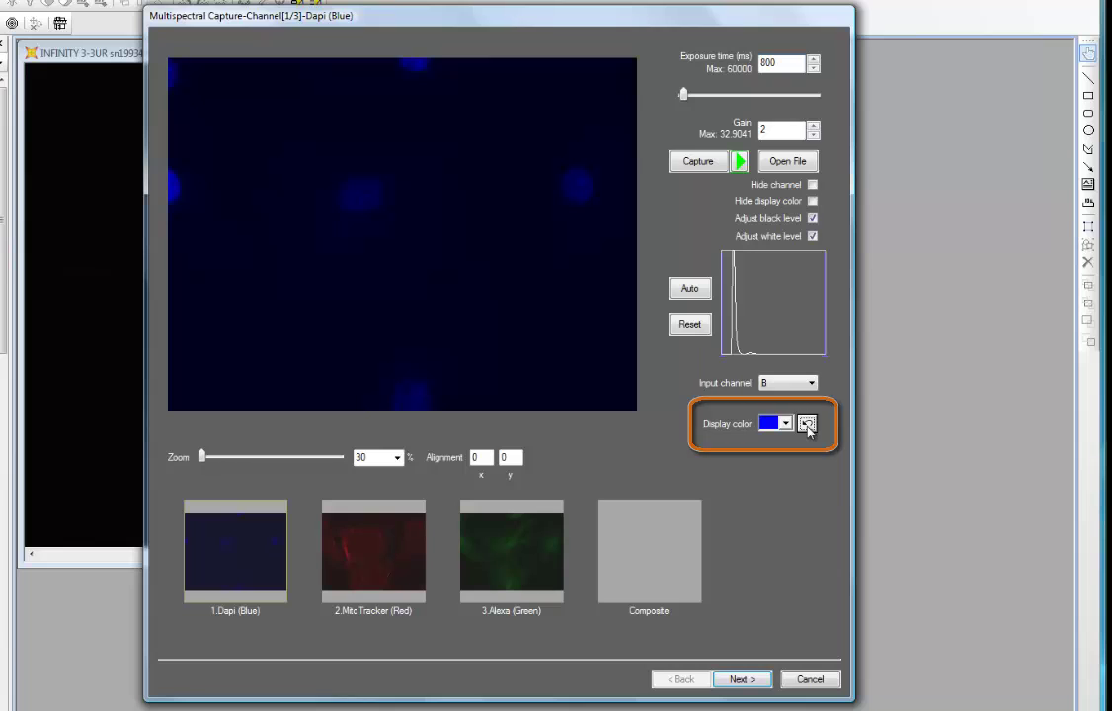
# - Review the MitoTracker and Alexa captures and merge all three channels into a composite image
pyautogui.click(391, 553)
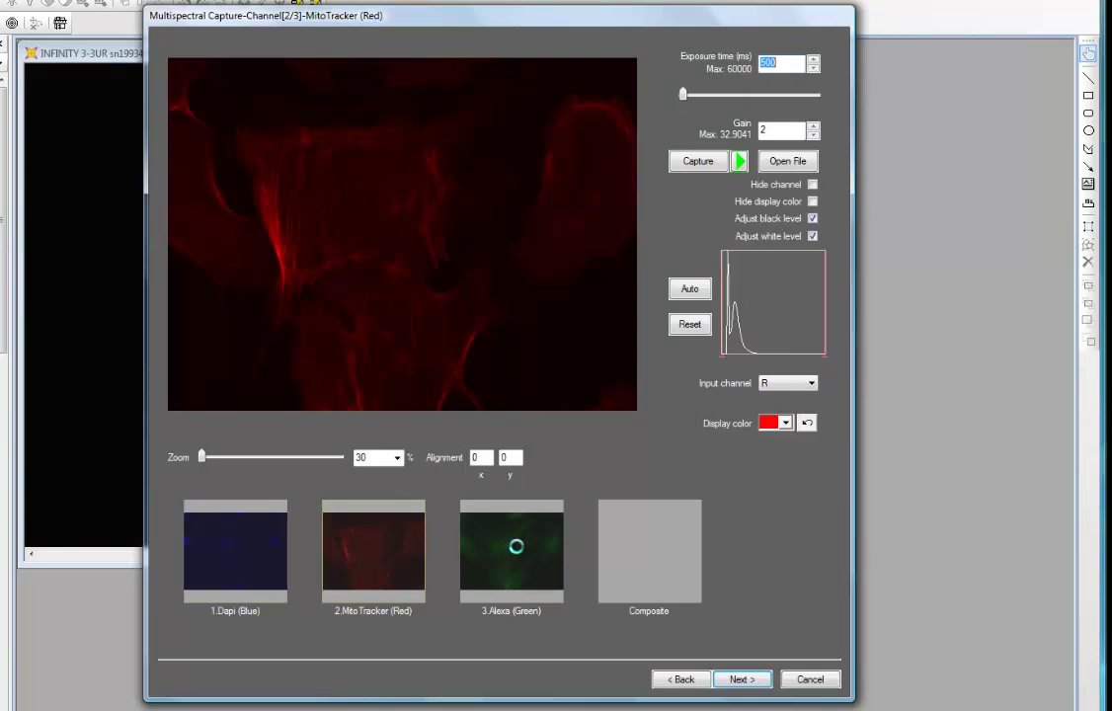
pyautogui.click(519, 553)
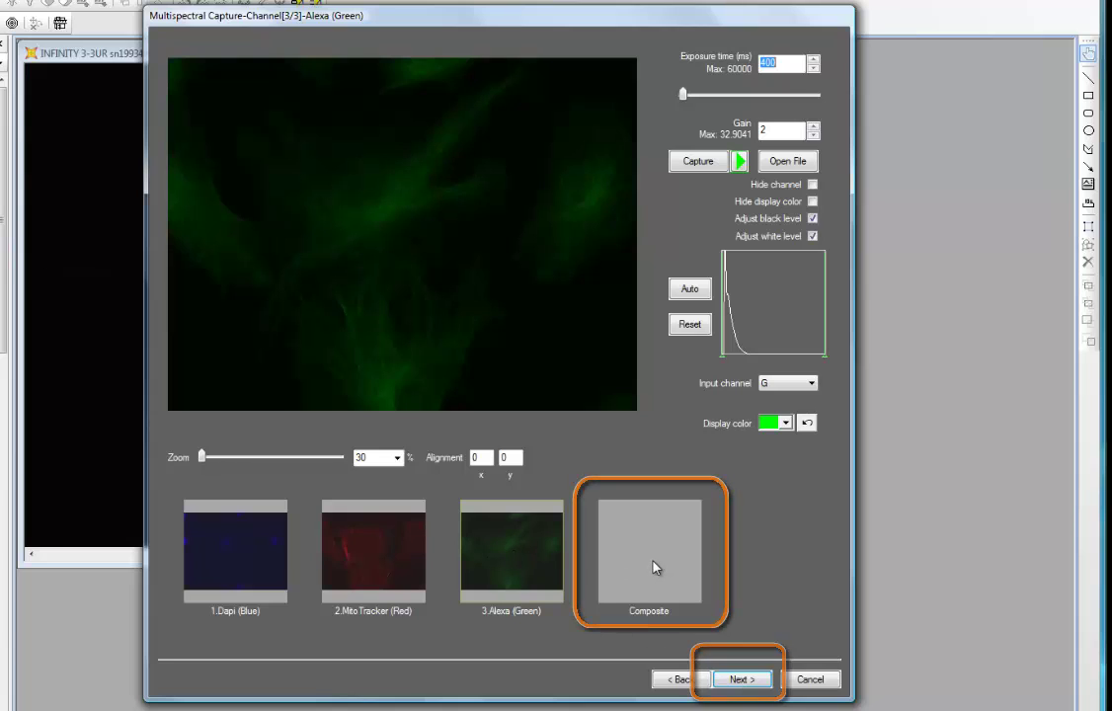
pyautogui.click(739, 680)
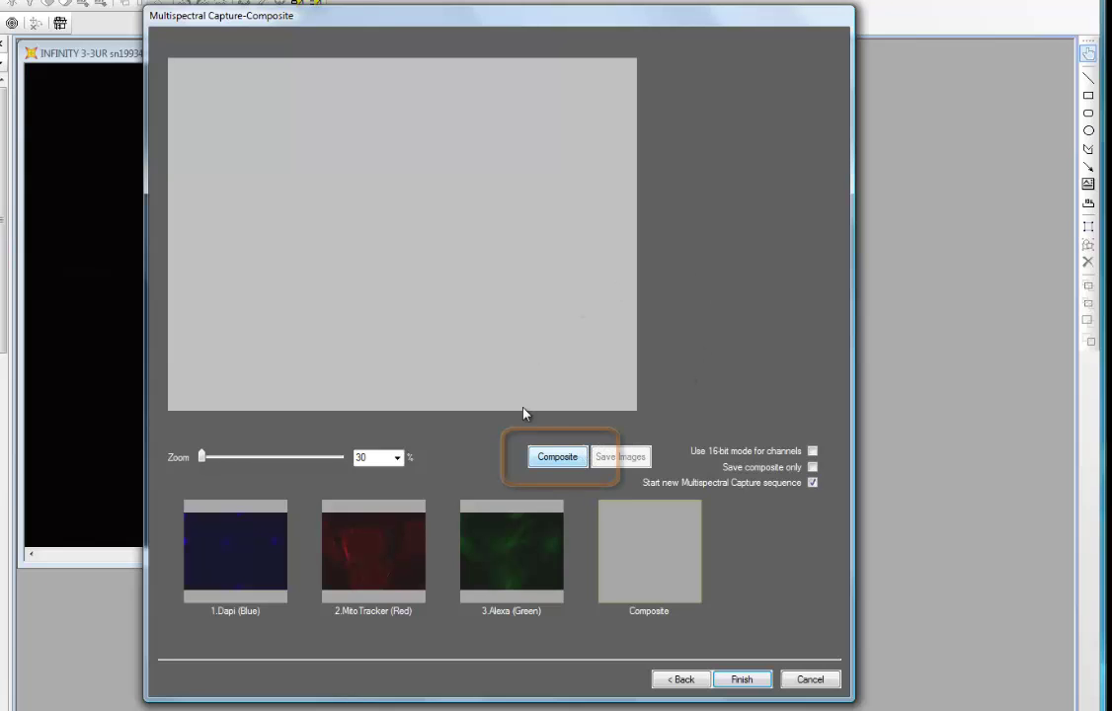
pyautogui.click(546, 461)
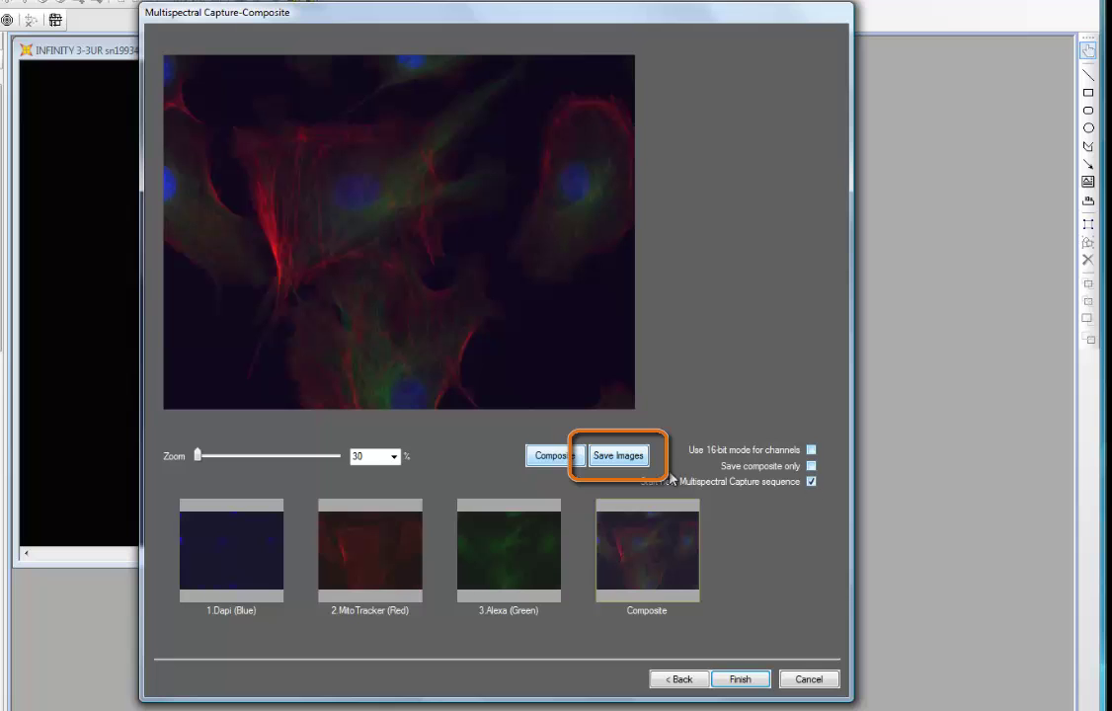
# - Save the captured channel and composite images as "Test Sample" in INFINITY ANALYZE (*.sif) format
pyautogui.click(617, 458)
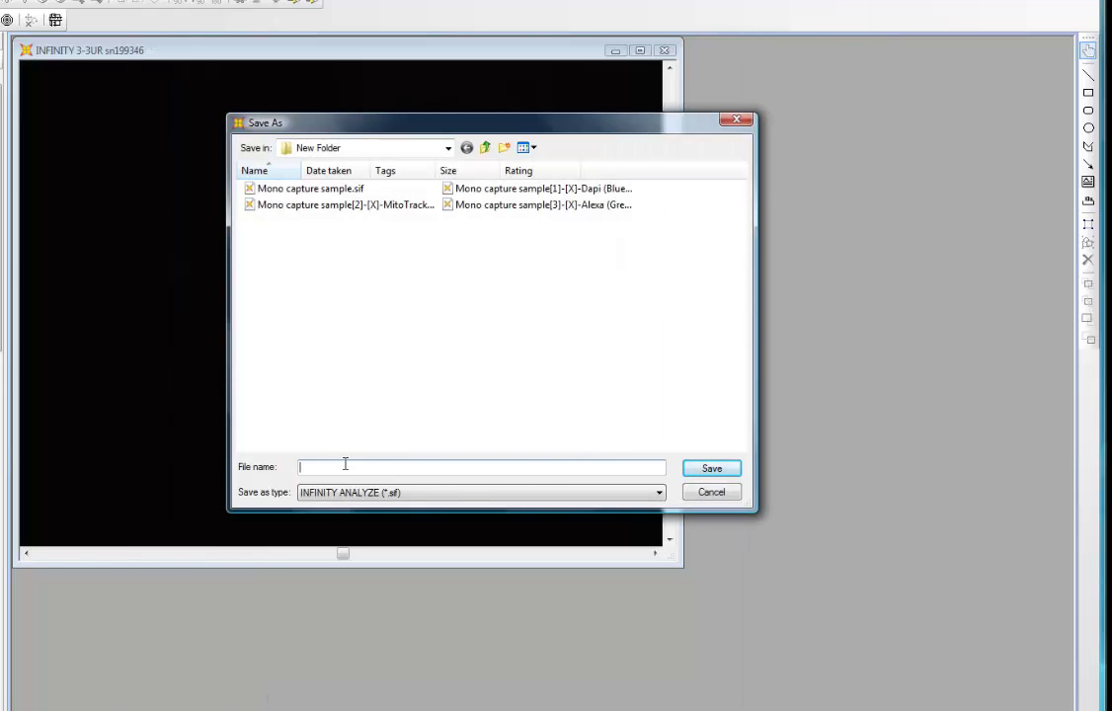
pyautogui.write('Test ')
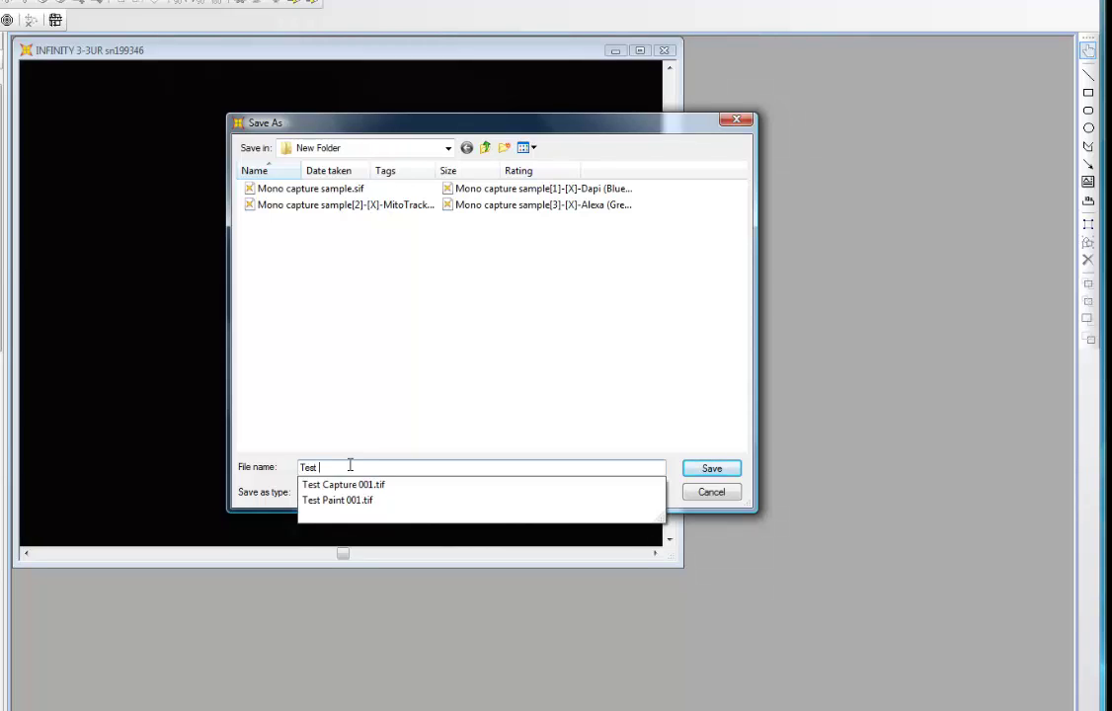
pyautogui.write('Sampl')
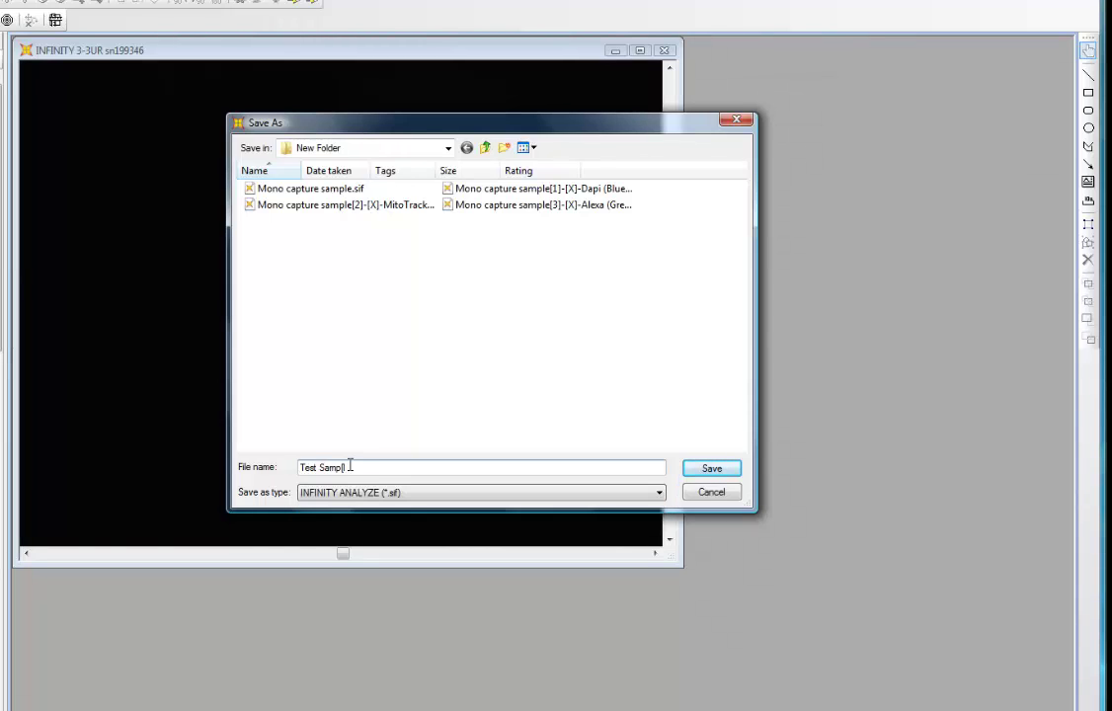
pyautogui.write('e')
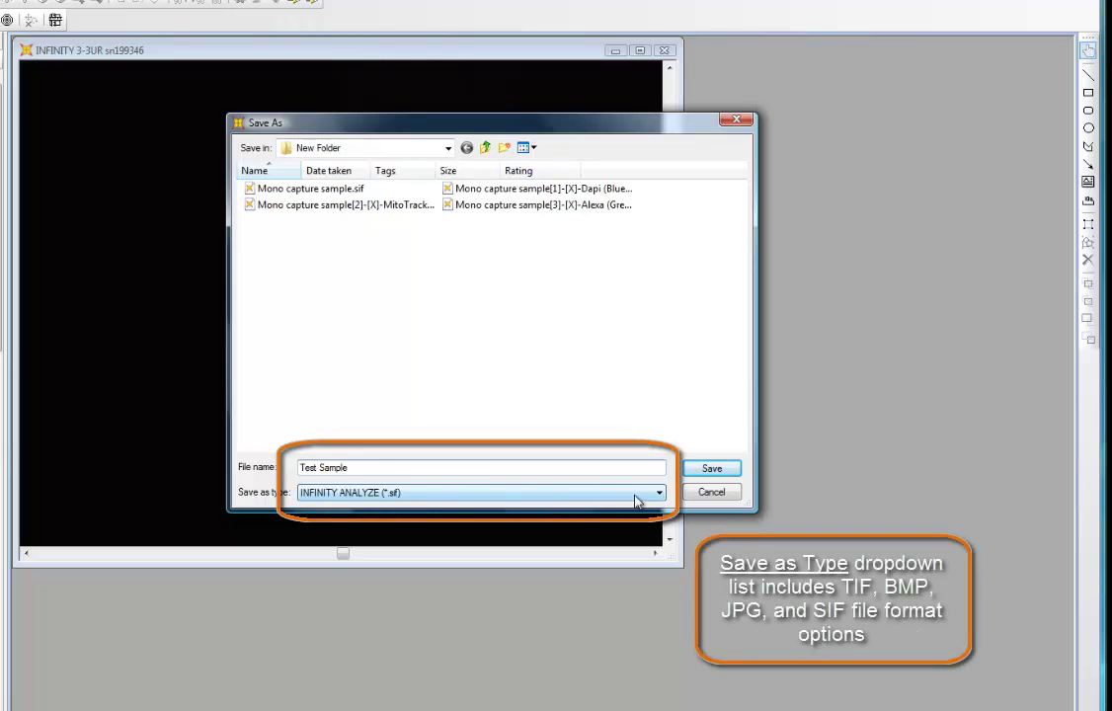
pyautogui.click(708, 468)
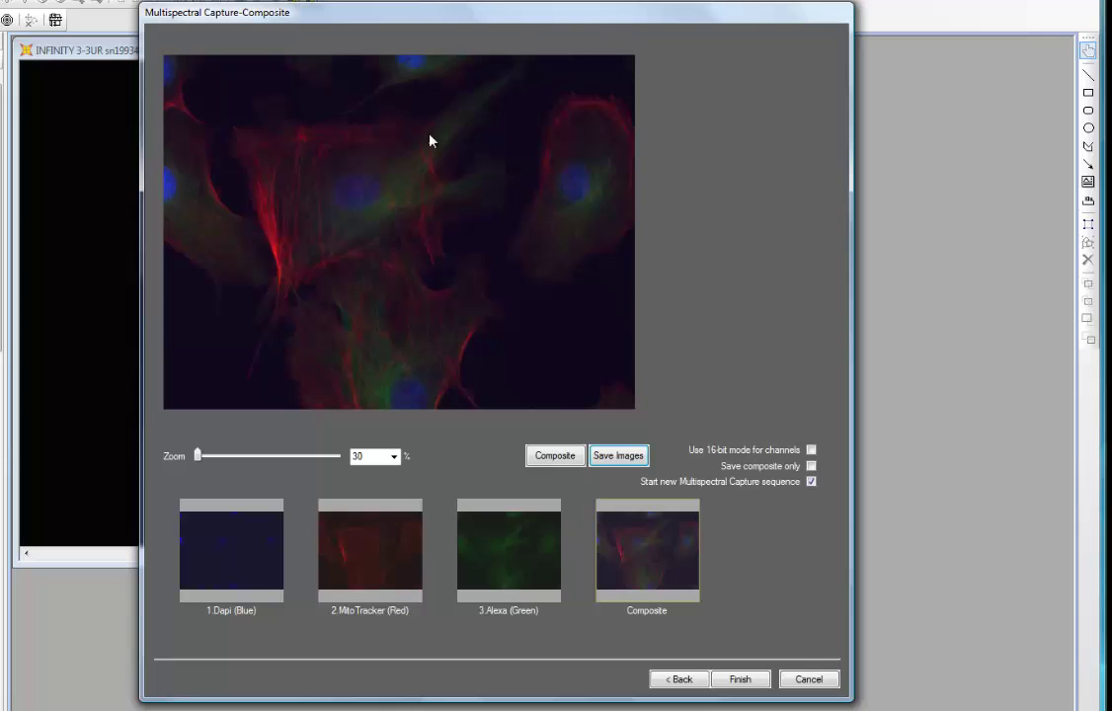
# - Hide the Dapi (Blue) channel and view the composite without it
pyautogui.click(234, 560)
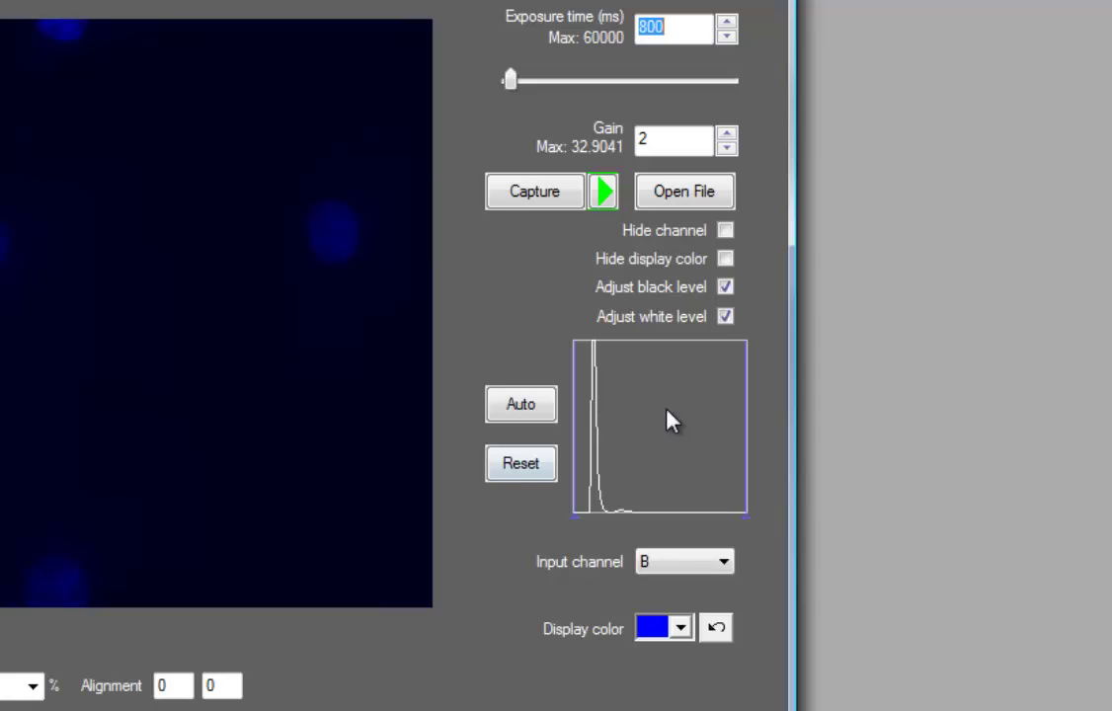
pyautogui.click(726, 232)
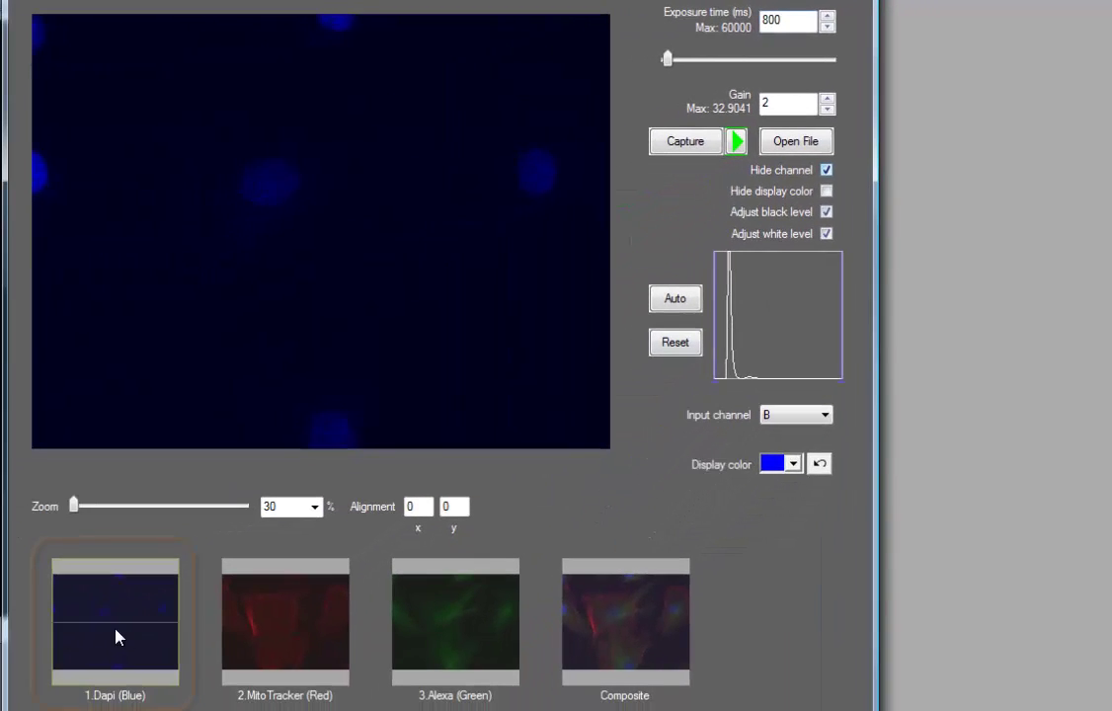
pyautogui.click(599, 620)
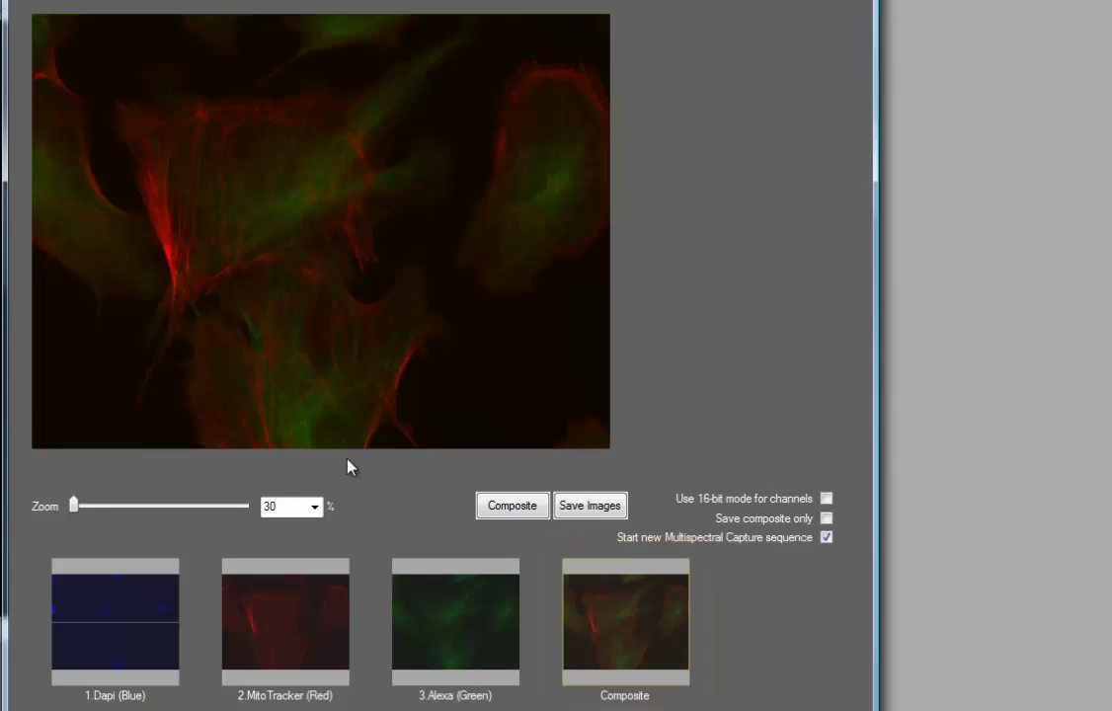
# - Show the Dapi channel again, and hide its display color briefly before restoring it
pyautogui.click(114, 587)
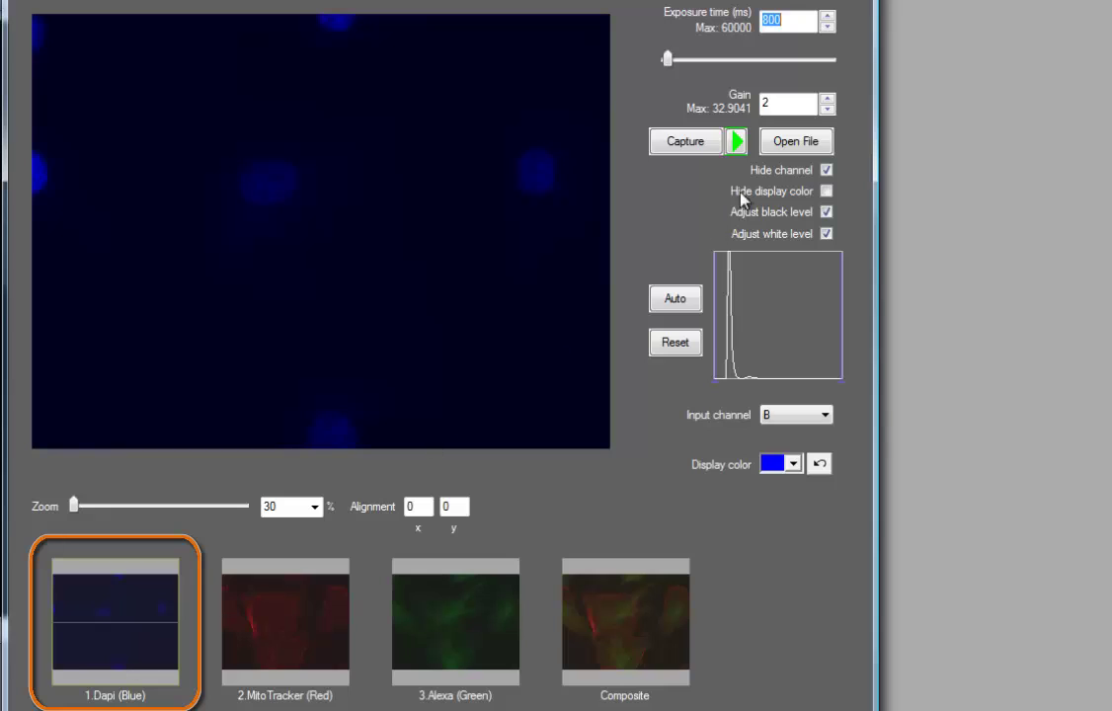
pyautogui.click(826, 171)
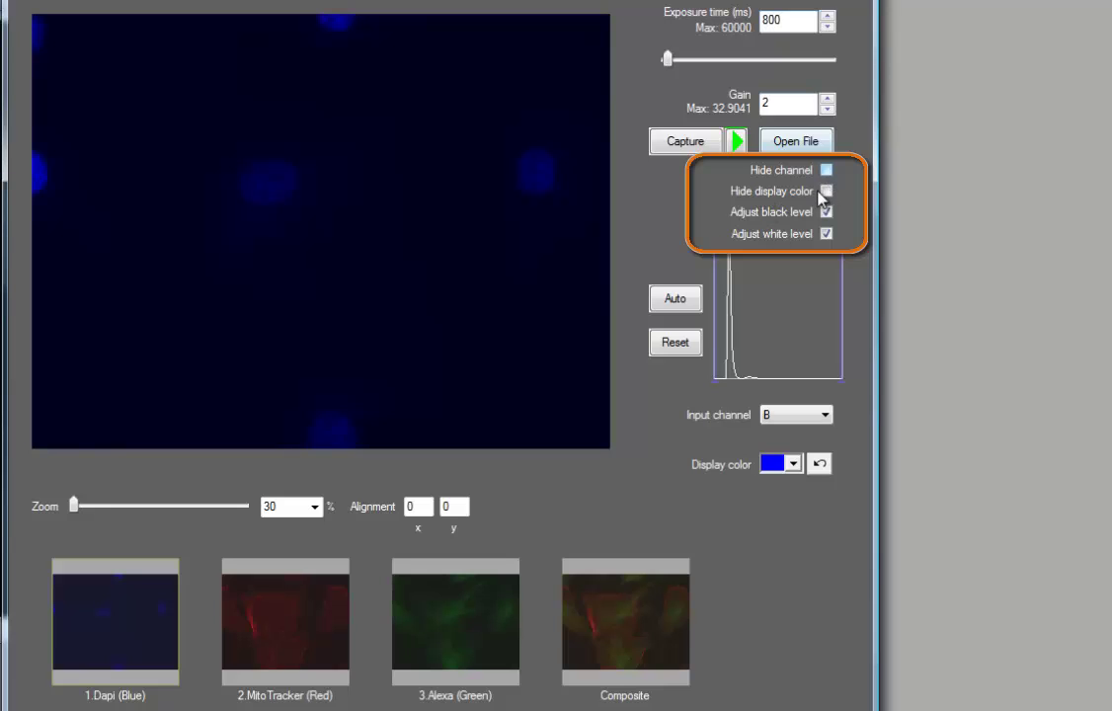
pyautogui.click(827, 191)
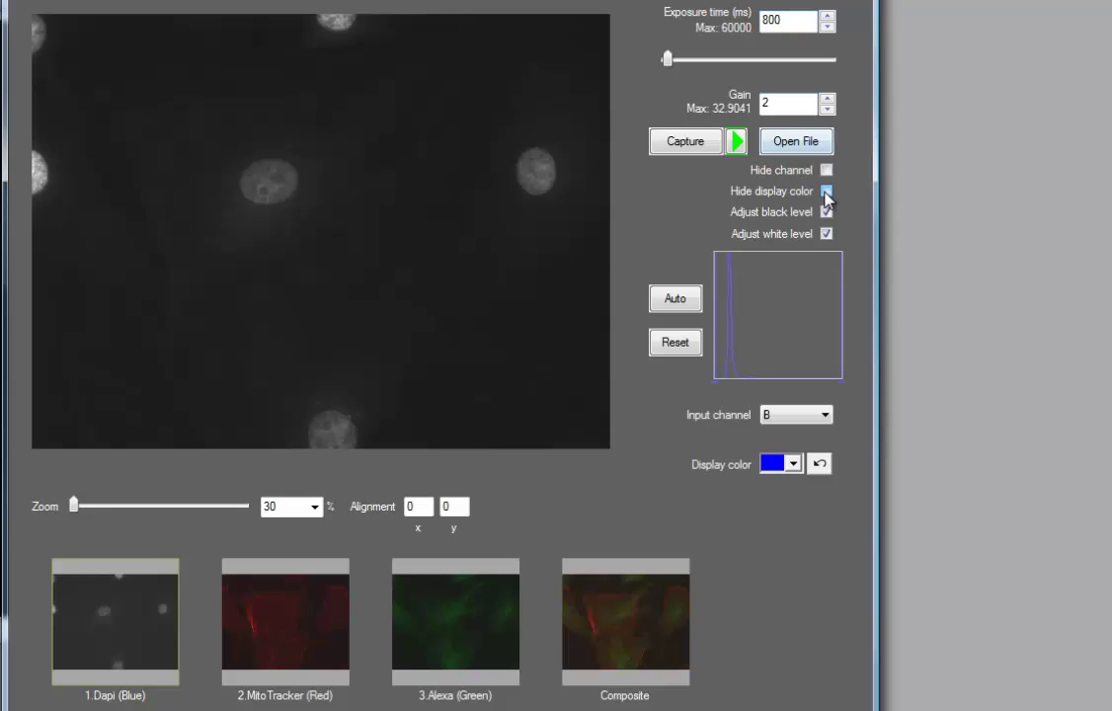
pyautogui.click(827, 192)
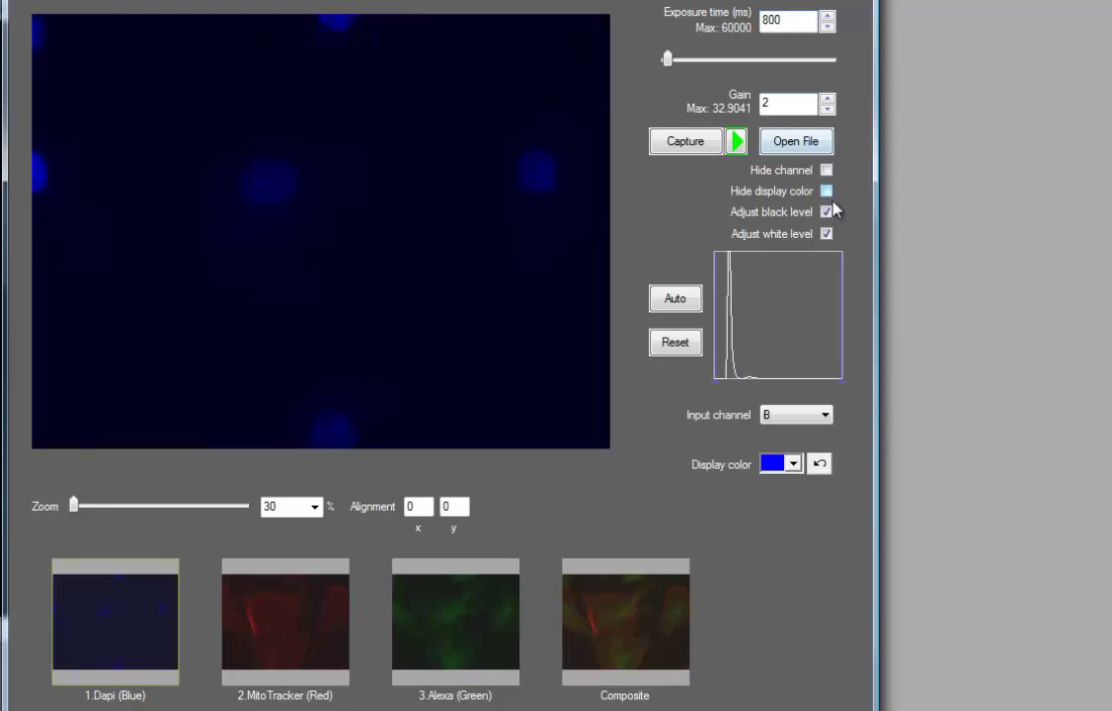
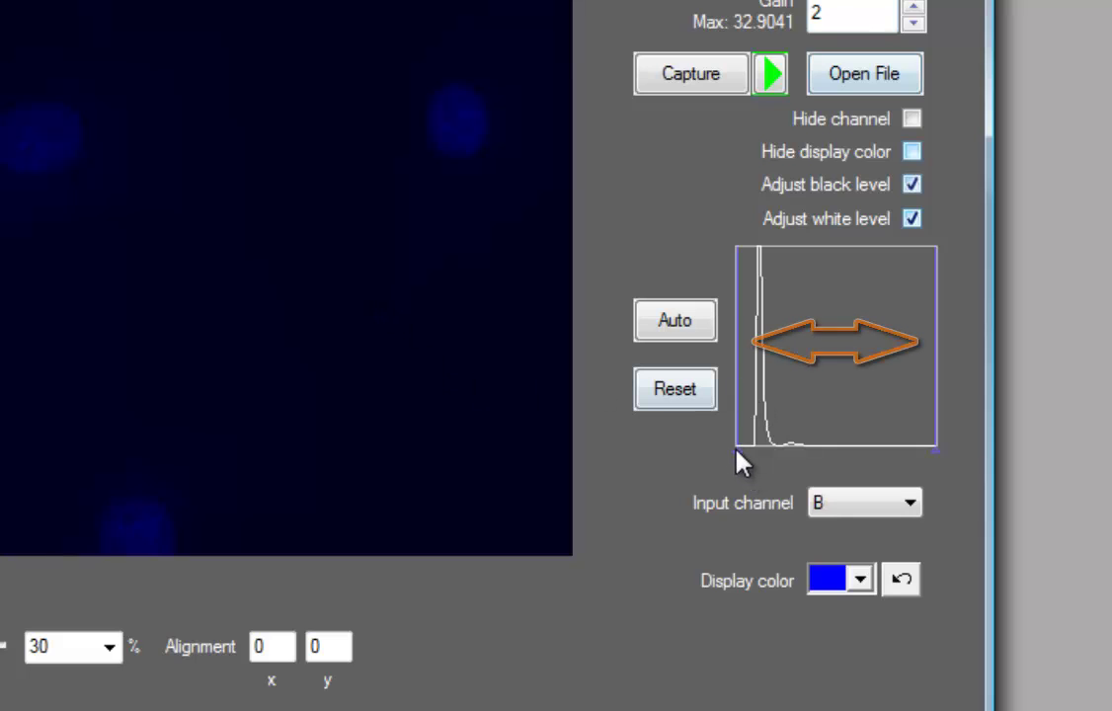
# - Raise the Dapi channel's black level to the histogram peak, lower its white level to about three quarters, and view the composite
pyautogui.moveTo(742, 448)
pyautogui.mouseDown()
pyautogui.moveTo(839, 447)
pyautogui.moveTo(745, 449)
pyautogui.moveTo(755, 452)
pyautogui.moveTo(741, 438)
pyautogui.mouseUp()
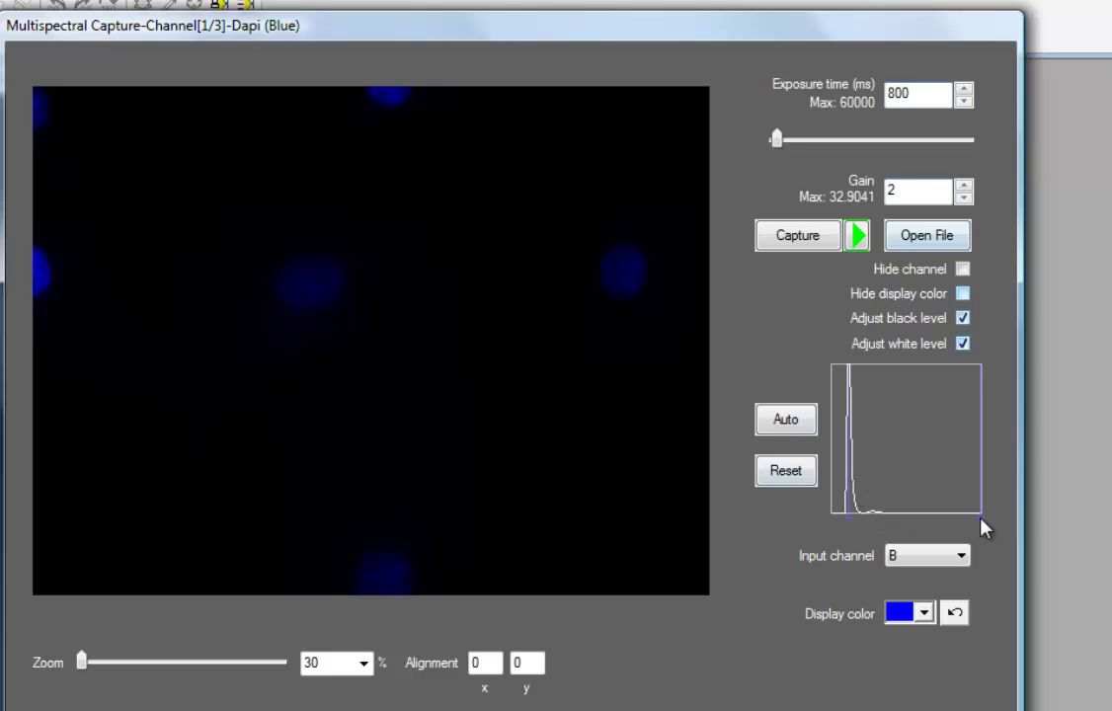
pyautogui.moveTo(981, 516); pyautogui.dragTo(939, 519)
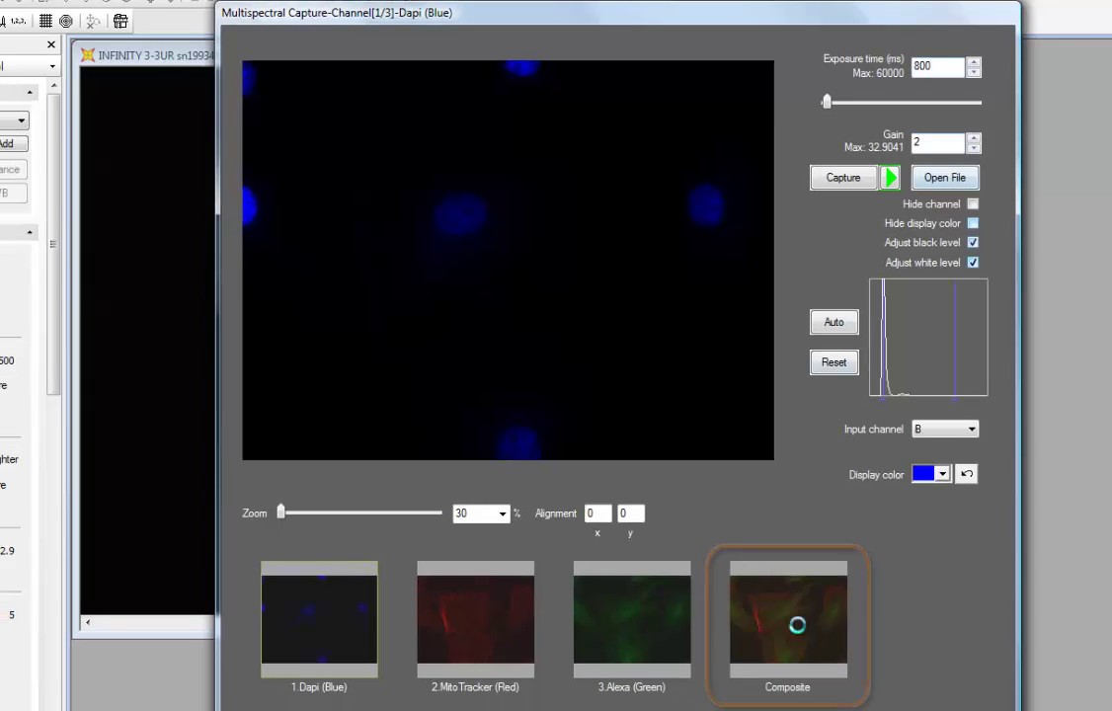
pyautogui.click(797, 624)
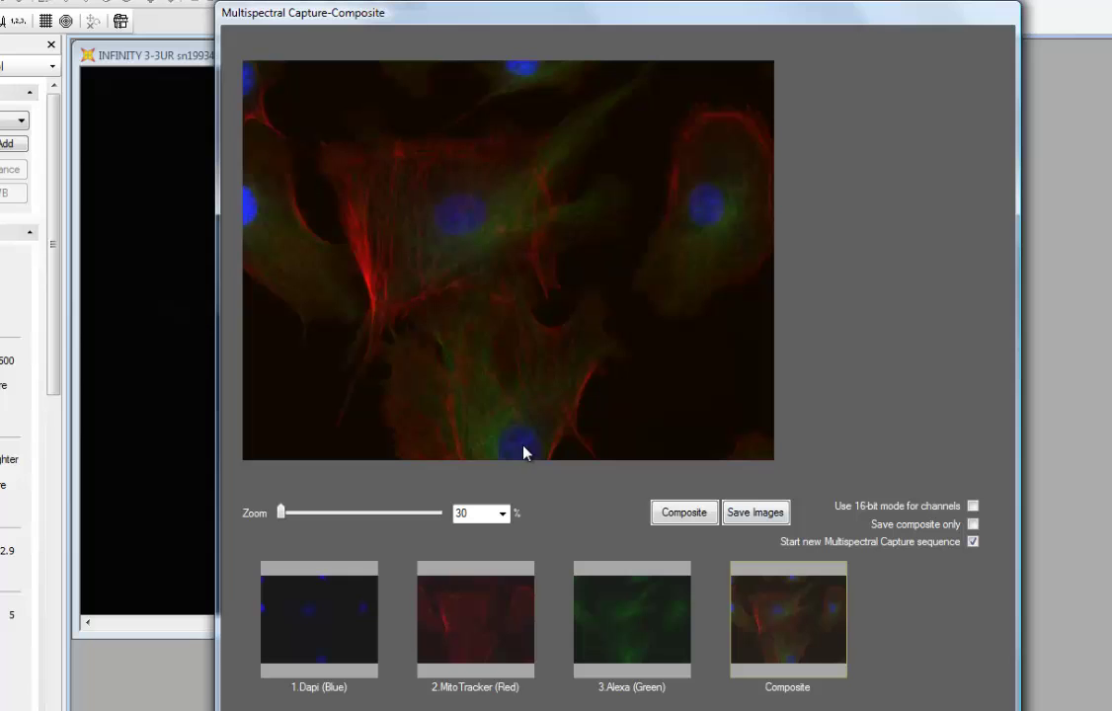
# - Reset the MitoTracker (Red) channel's levels, raise its black level to the first histogram peak, and lower its white level slightly
pyautogui.click(465, 631)
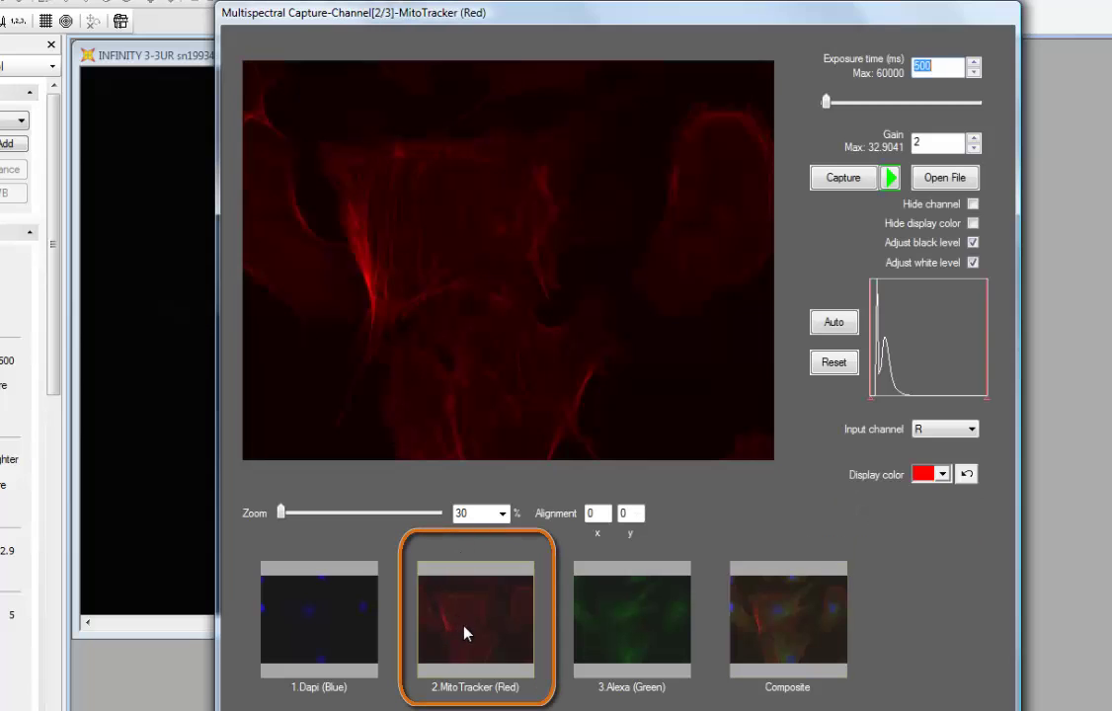
pyautogui.click(842, 364)
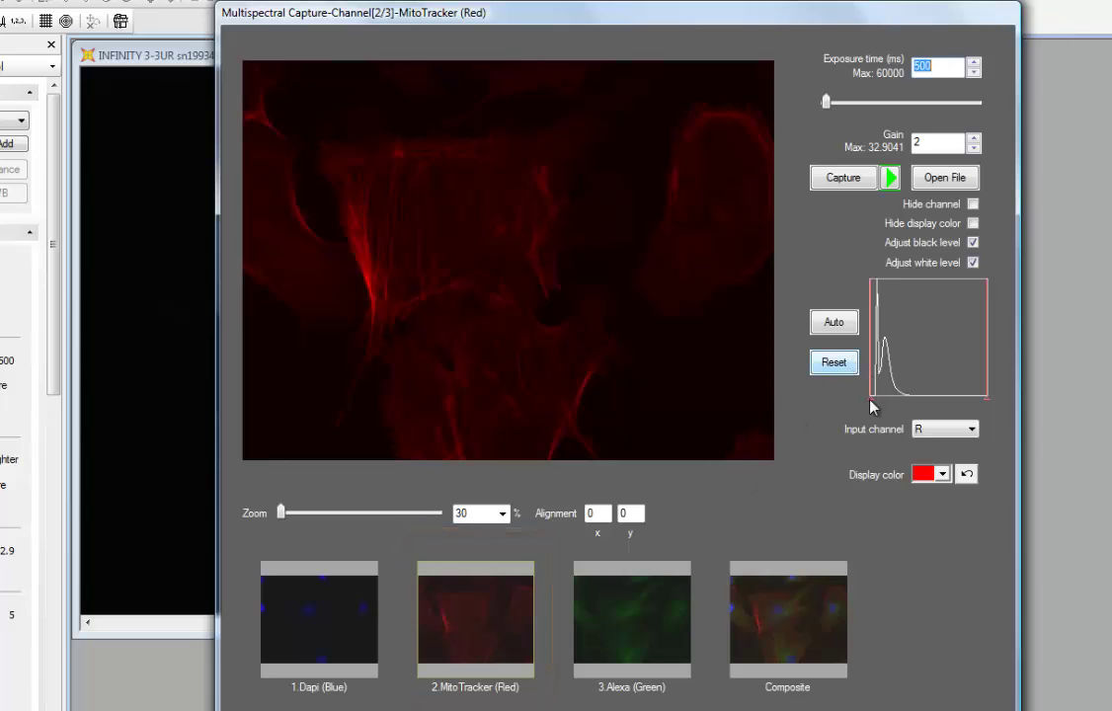
pyautogui.moveTo(871, 400); pyautogui.dragTo(878, 402)
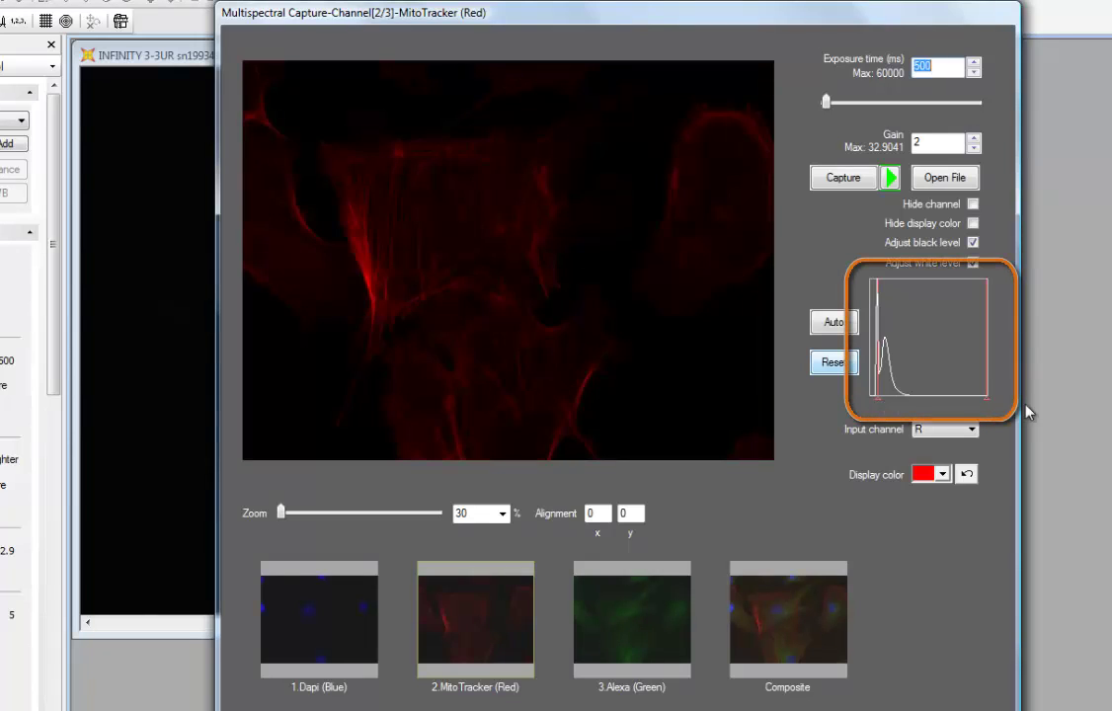
pyautogui.moveTo(988, 400); pyautogui.dragTo(981, 405)
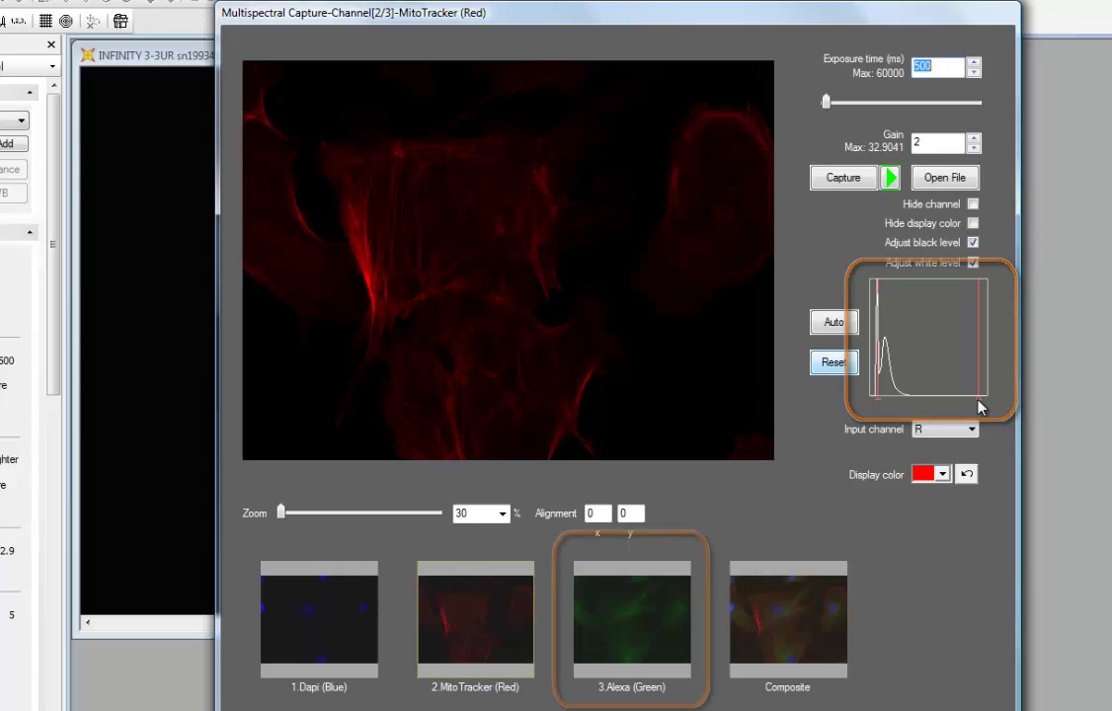
# - Raise the Alexa (Green) channel's black level to the histogram peak and view the updated composite
pyautogui.click(619, 624)
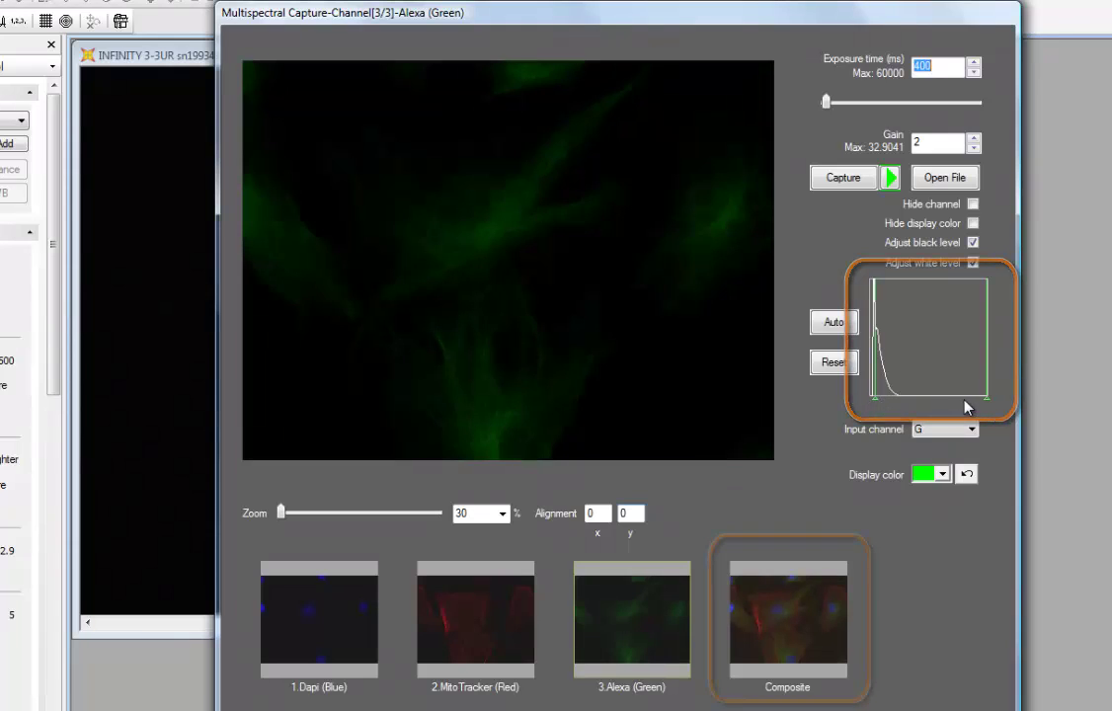
pyautogui.click(768, 616)
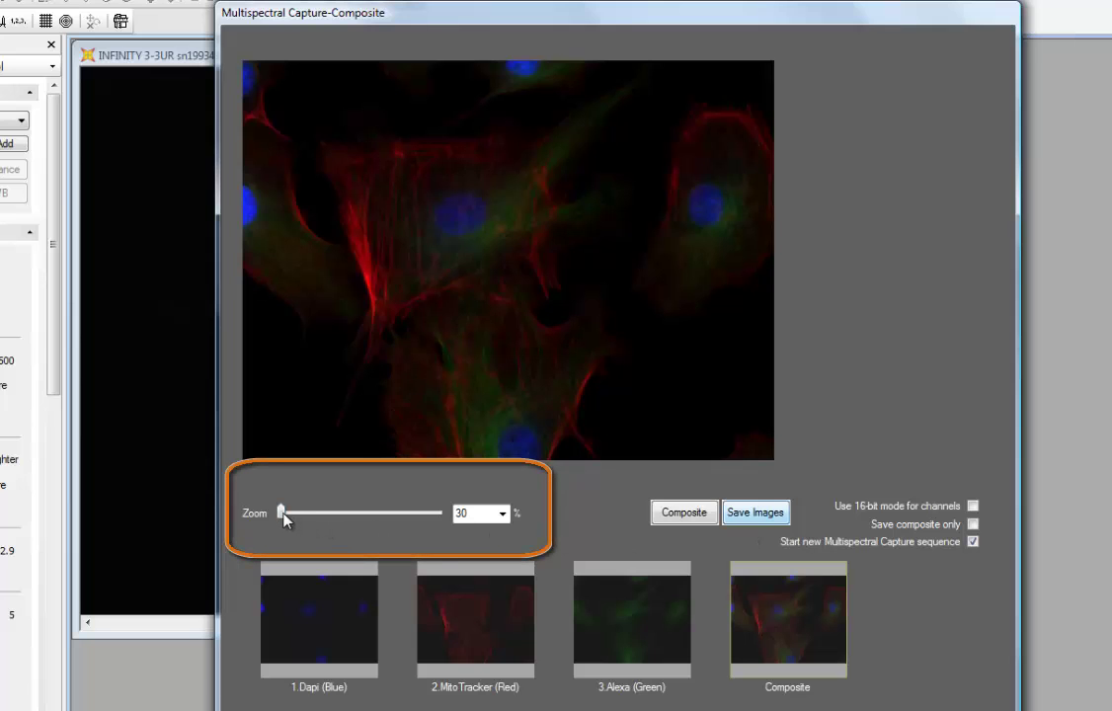
# - Zoom the composite image to 60% to inspect the cells and return it to 30%
pyautogui.moveTo(282, 516)
pyautogui.mouseDown()
pyautogui.moveTo(296, 518)
pyautogui.moveTo(280, 515)
pyautogui.mouseUp()
pyautogui.doubleClick(464, 513)
pyautogui.write('60')
pyautogui.press('Return')
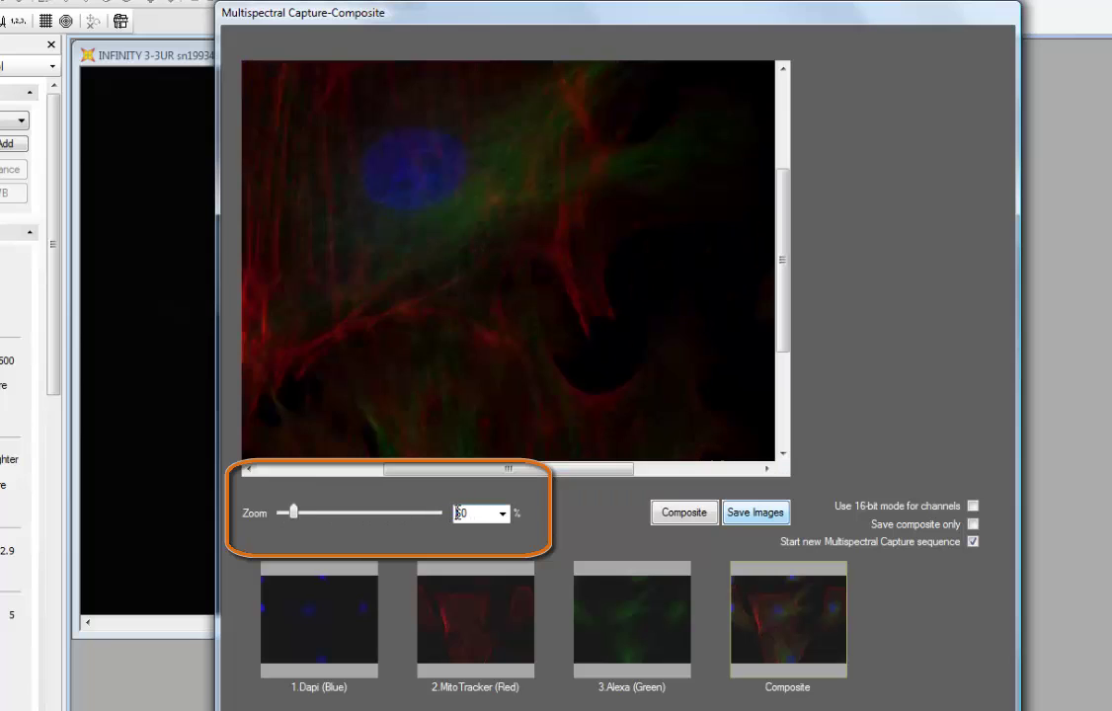
pyautogui.click(502, 513)
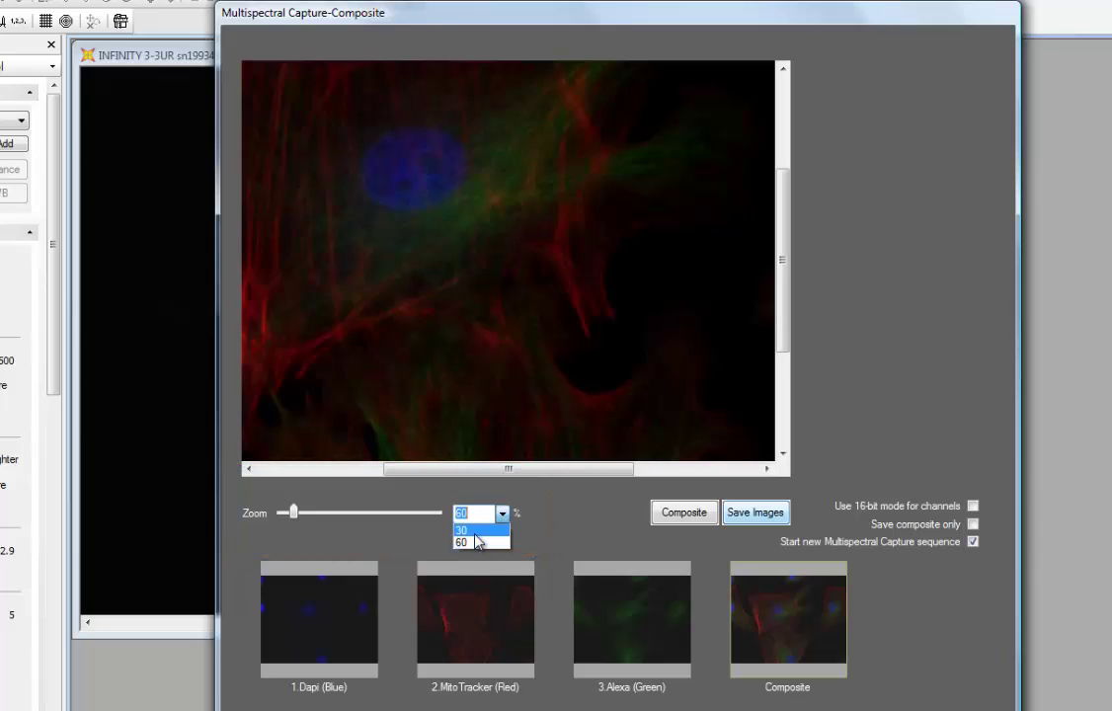
pyautogui.click(478, 543)
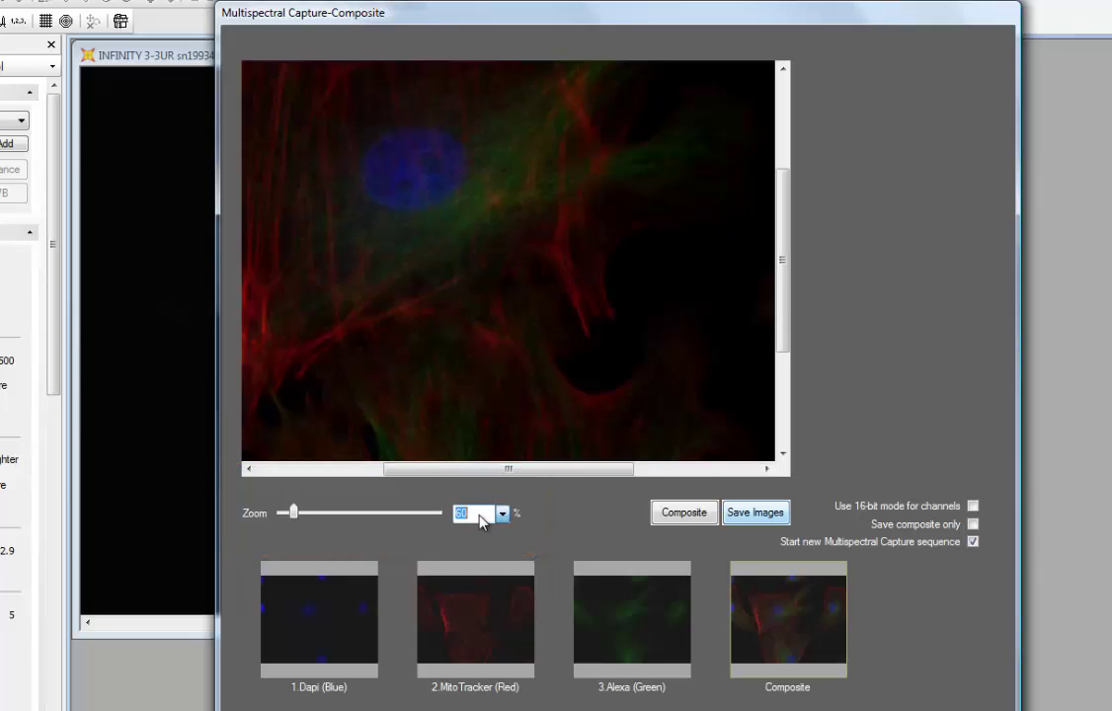
pyautogui.click(503, 514)
pyautogui.click(478, 529)
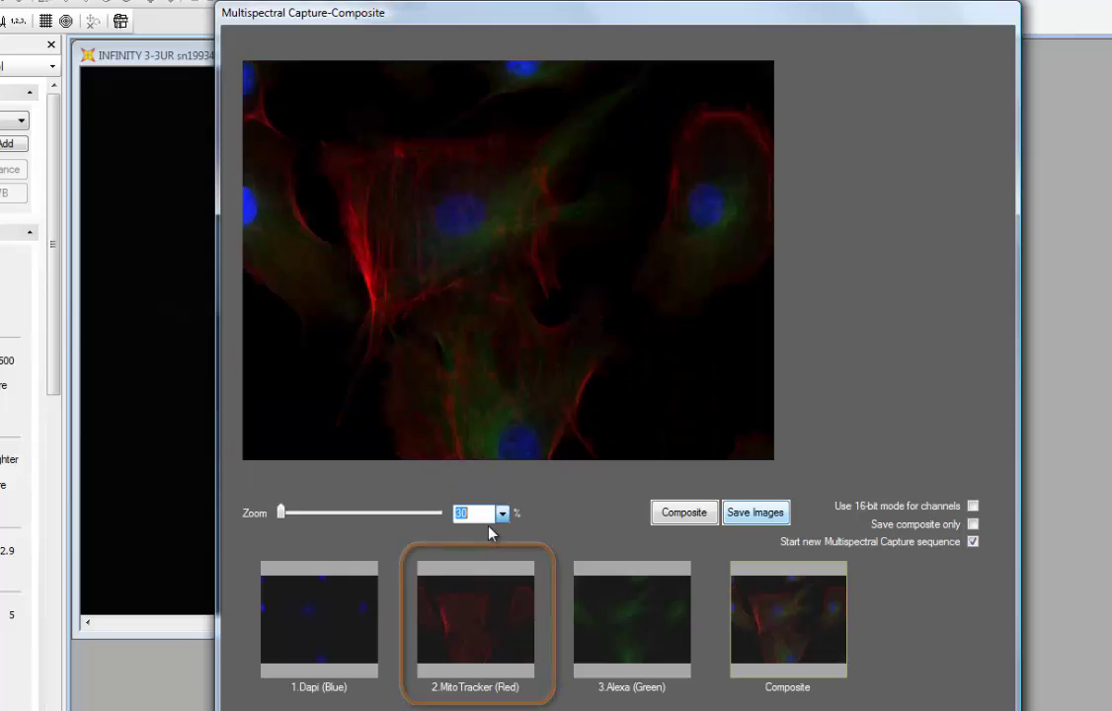
# - Open the MitoTracker (Red) channel's settings and examine its input channel option
pyautogui.click(450, 626)
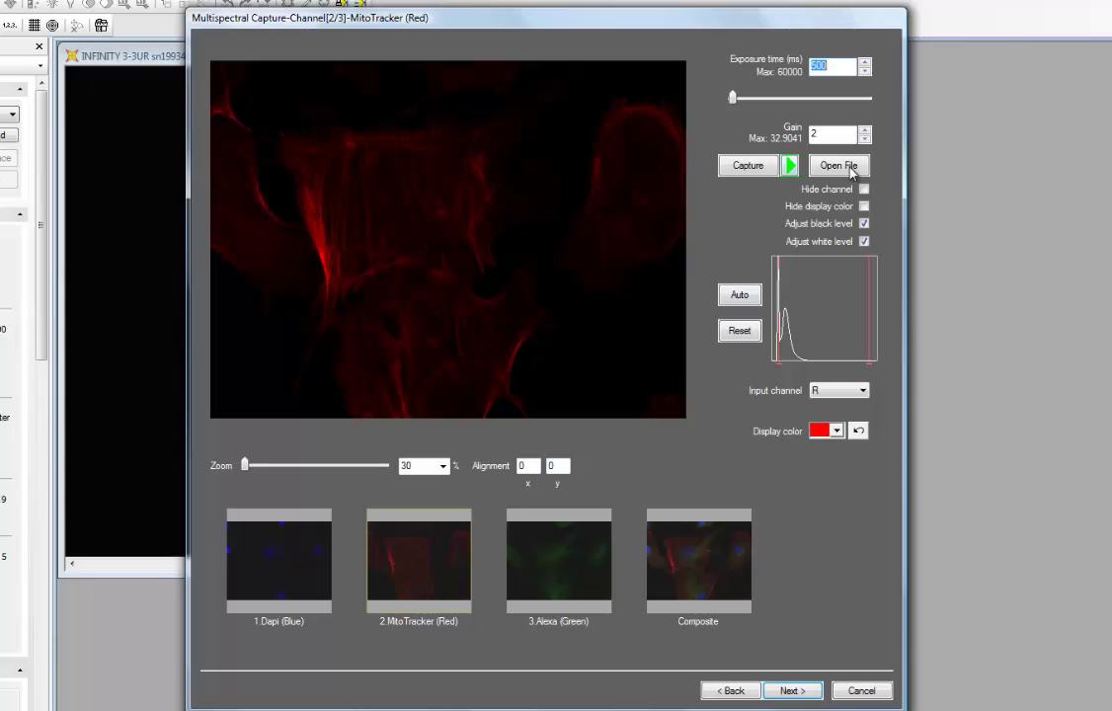
pyautogui.click(820, 394)
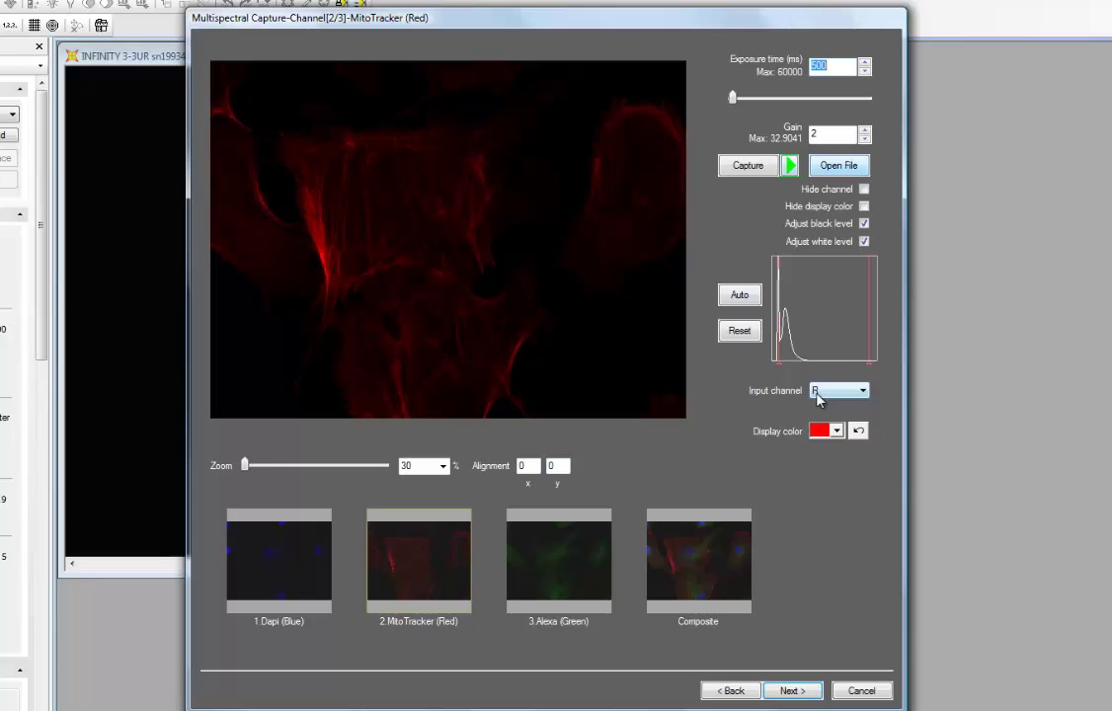